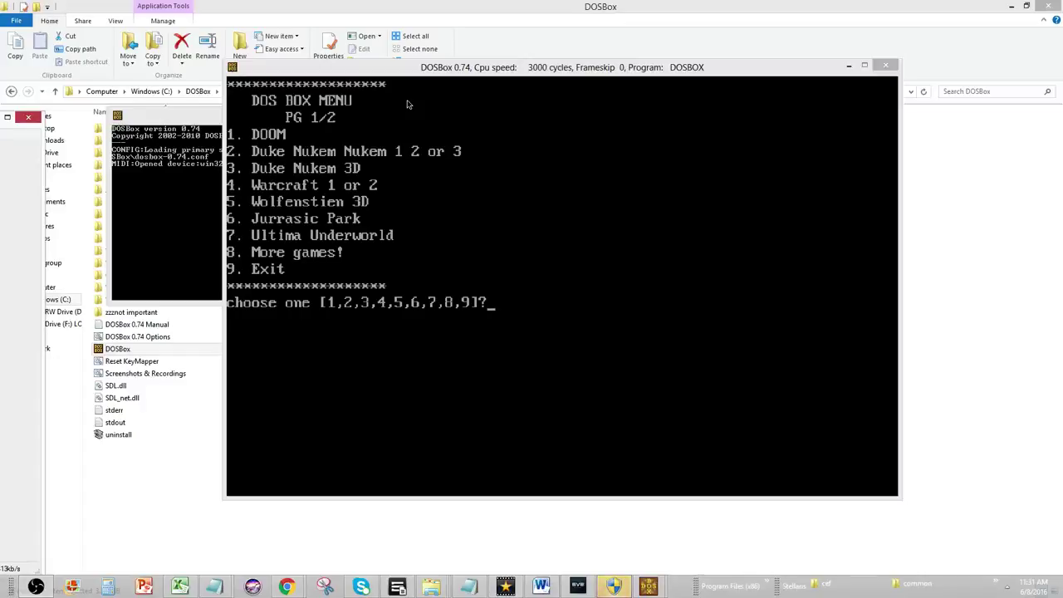
Launch DOOM 2 from the DOOM submenu of the game menu, after trying the Go back option once
key("1")
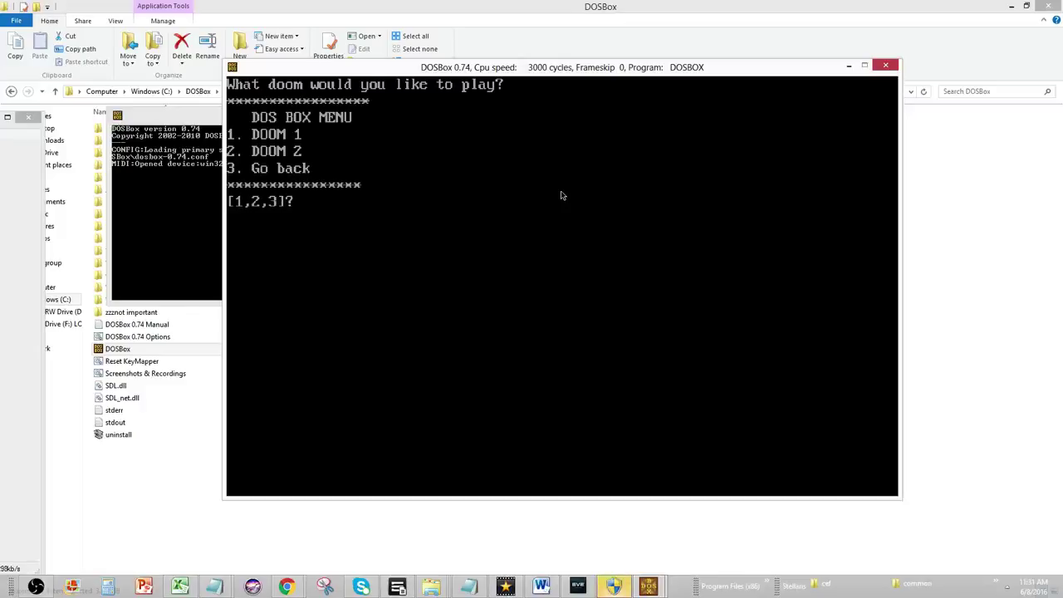
key("3")
key("1")
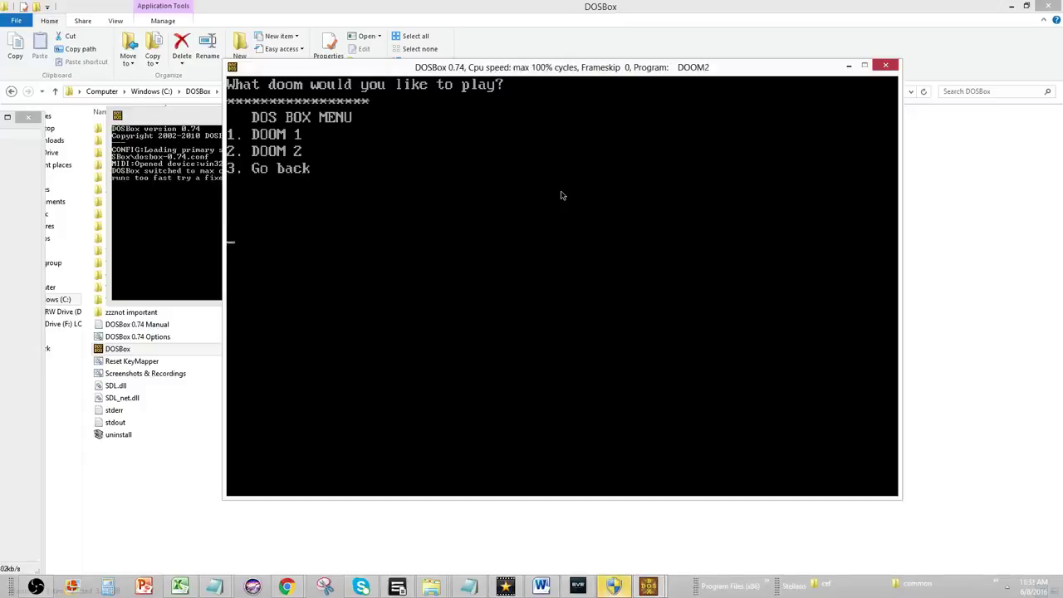
key("2")
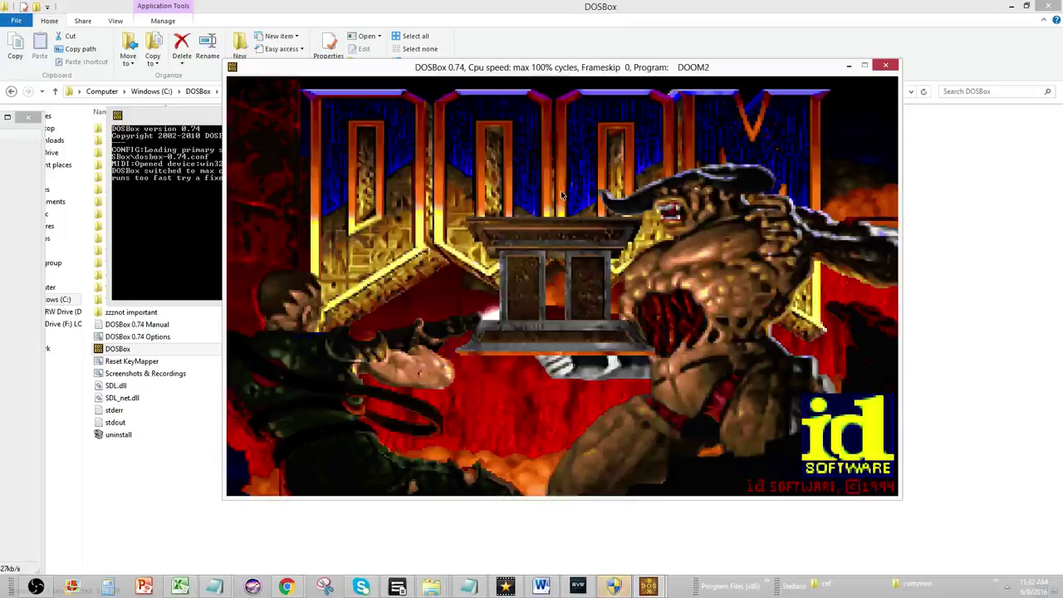
Quit DOOM 2 through its main menu and confirm quitting to DOS to return to the game menu
key("Escape")
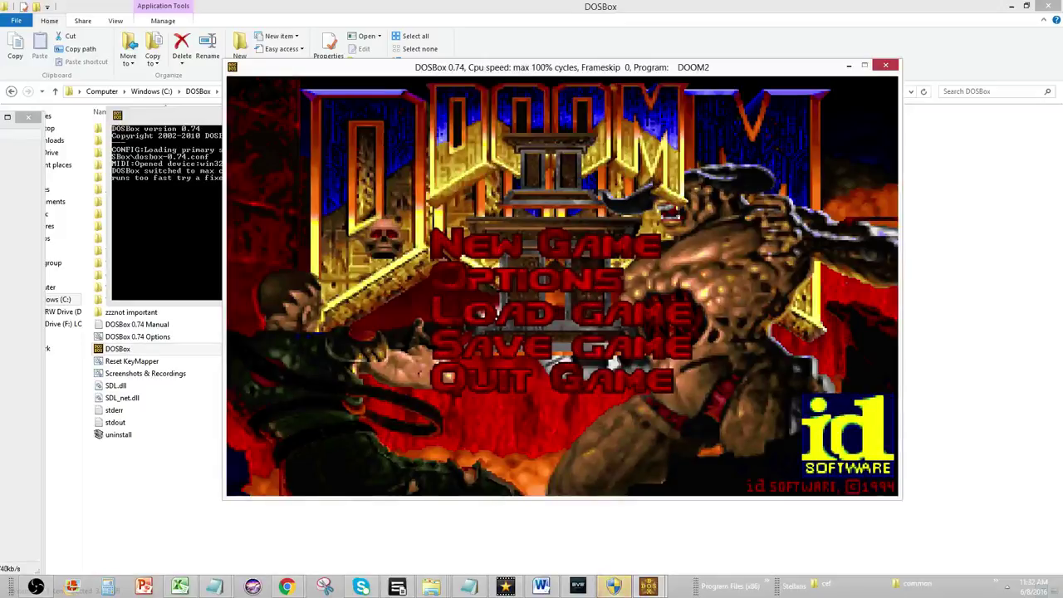
key("Down")
key("Down")
key("Down")
key("Down")
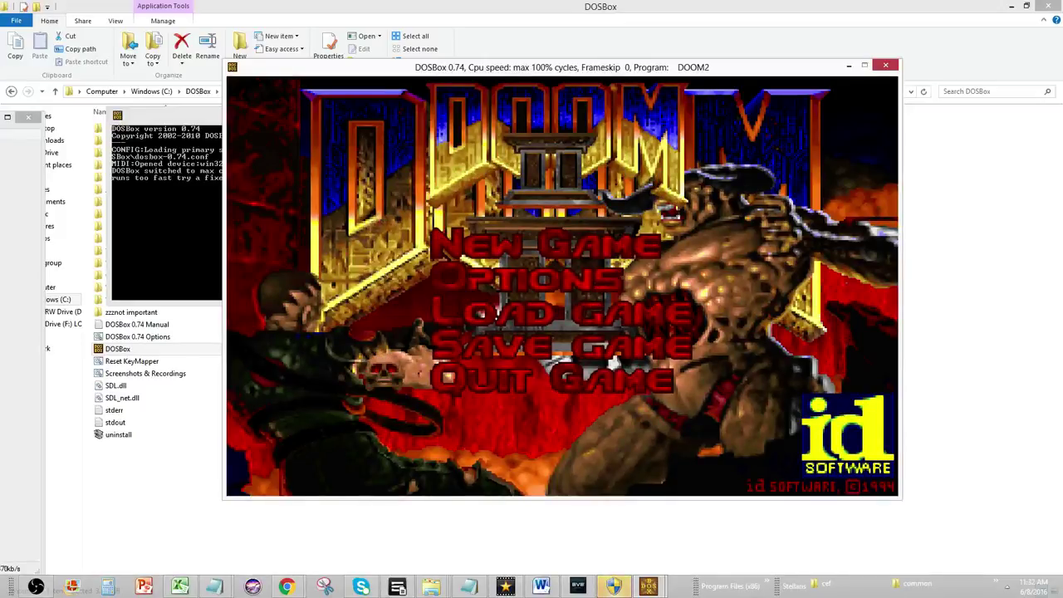
key("Return")
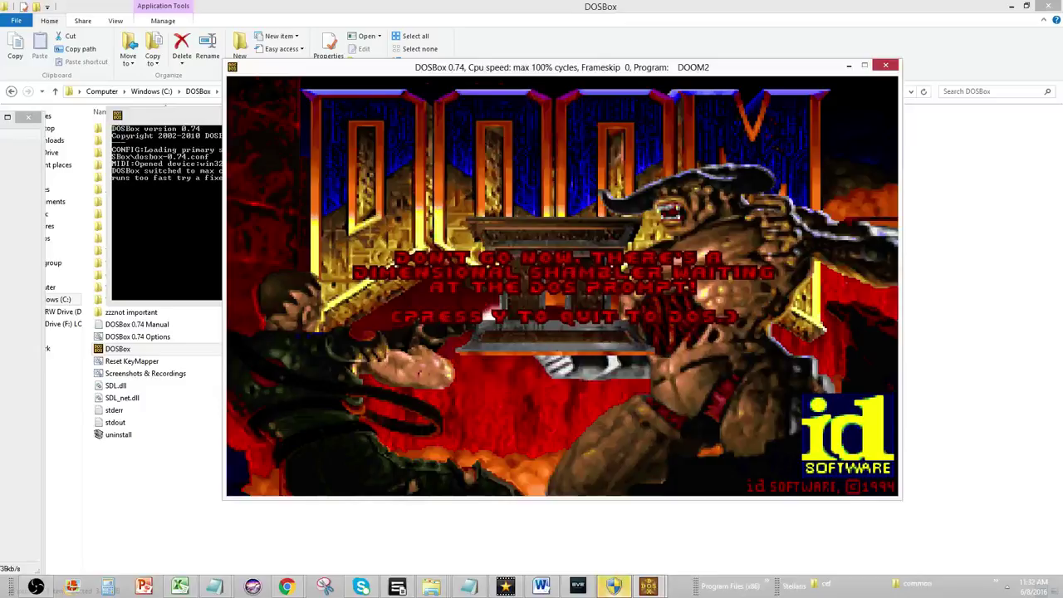
key("y")
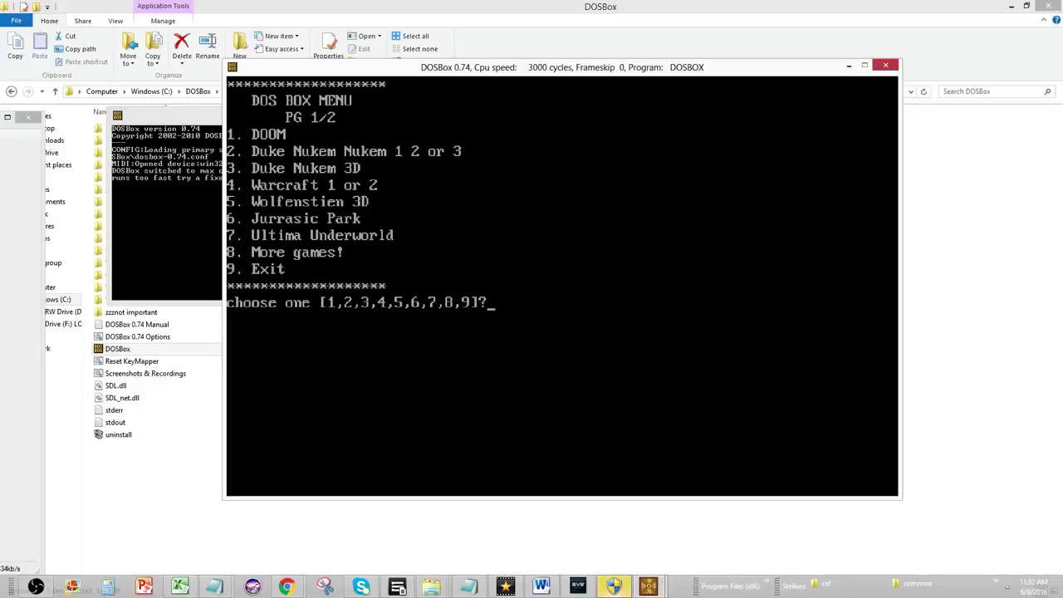
Show page 2 of the game menu with More games, and go back to page 1
key("8")
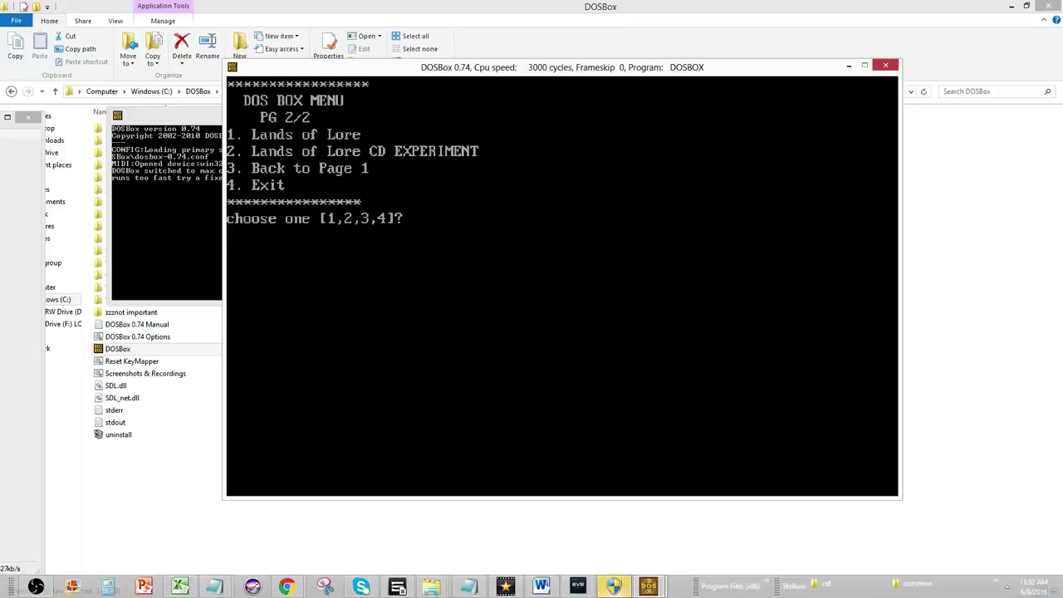
key("3")
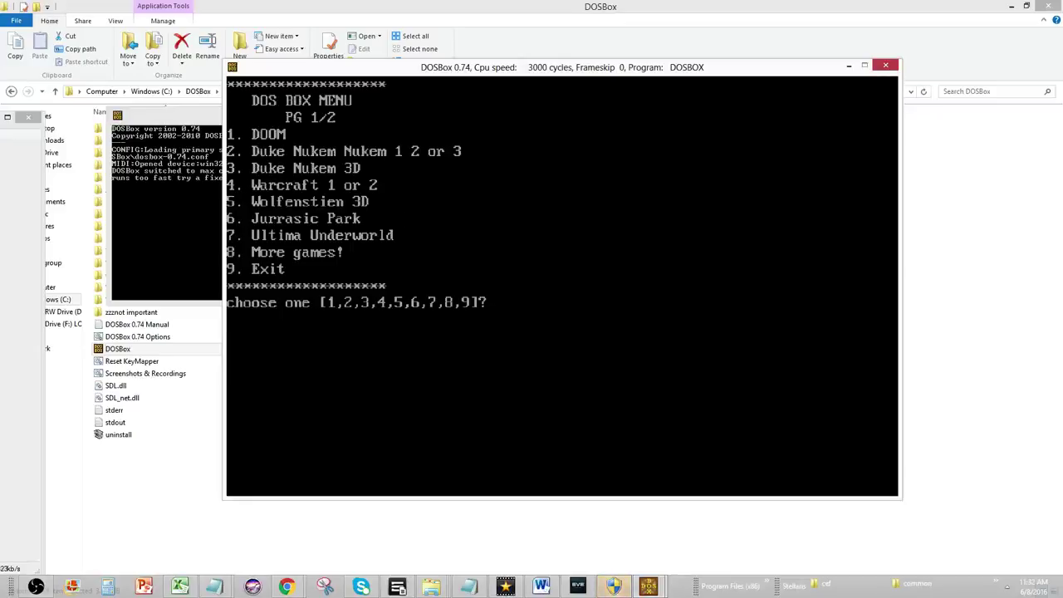
Exit the game menu to DosBox Proper and close the DOSBox window
key("9")
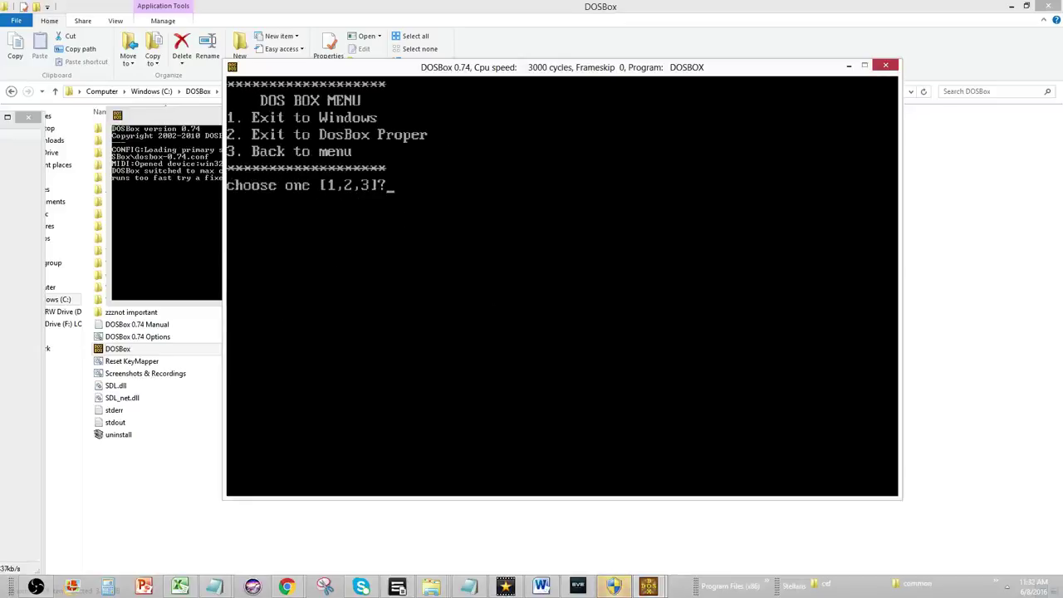
key("2")
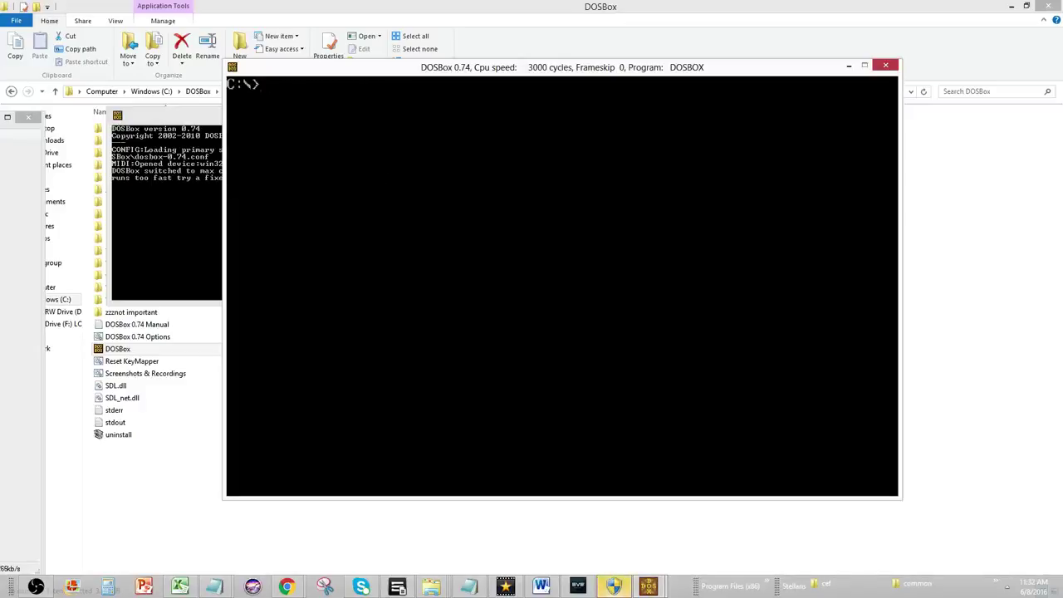
left_click(884, 66)
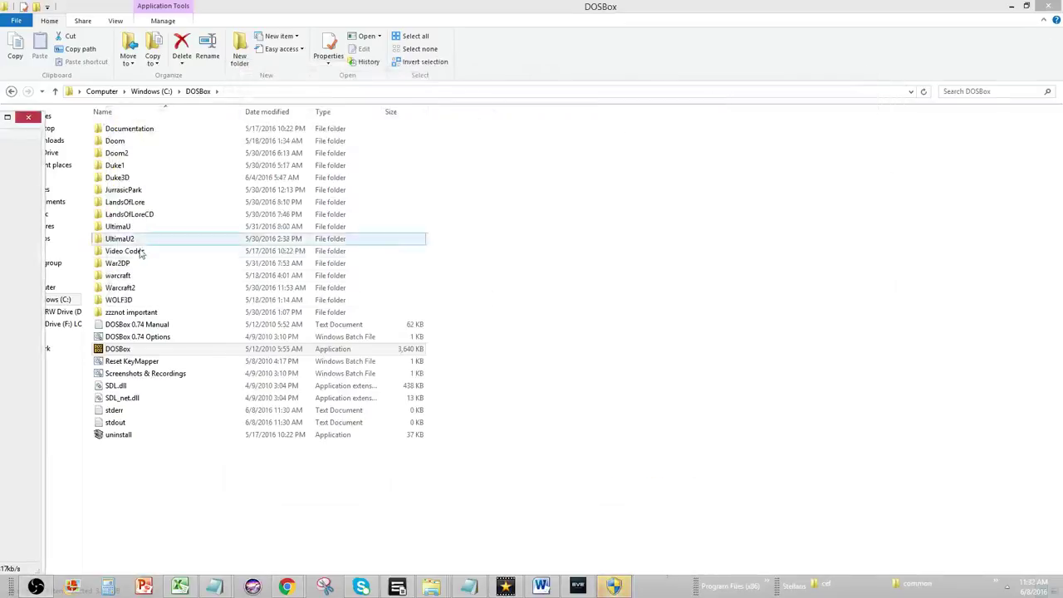
Restart DOSBox to launch Jurrasic Park from the game menu, and close the window during the game's intro
double_click(382, 351)
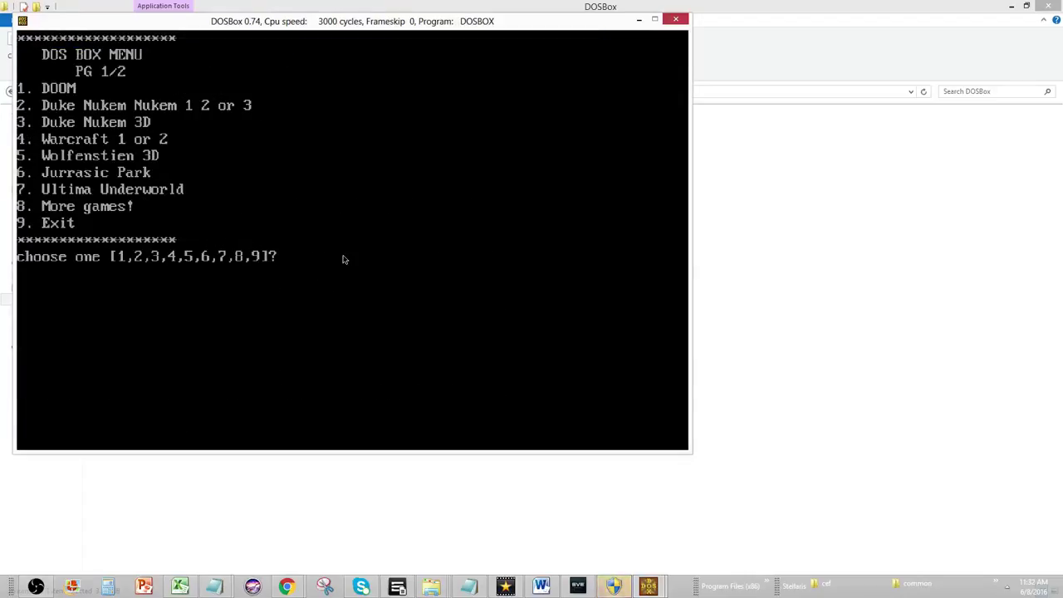
type("6")
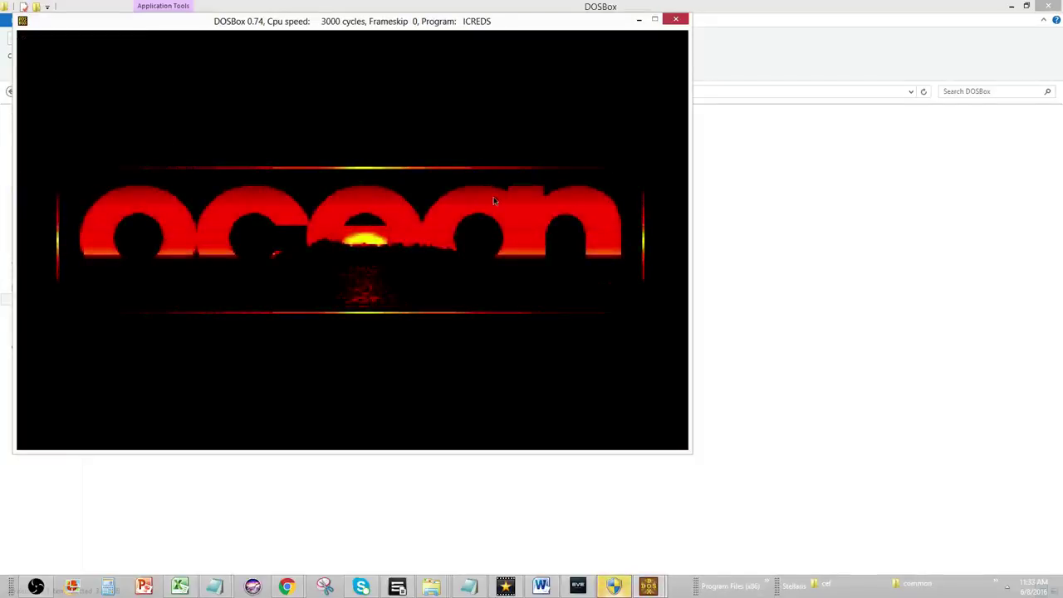
left_click(675, 19)
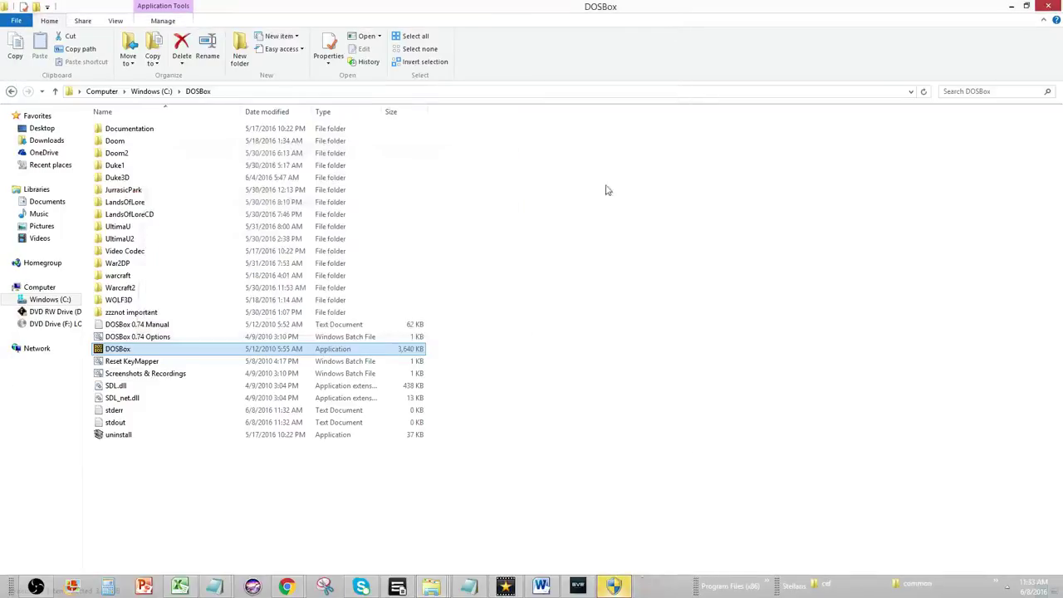
Open the DOSBox 0.74 Options configuration file in a maximized Notepad window and go to its [autoexec] section
double_click(177, 340)
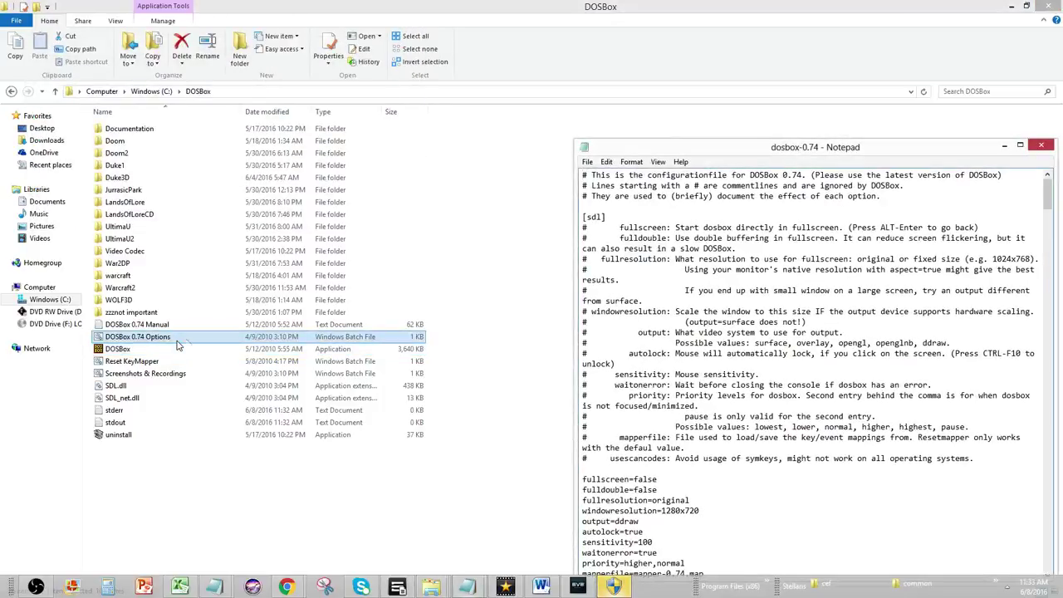
double_click(802, 152)
scroll(205, 292, "down", 1)
scroll(205, 293, "down", 5)
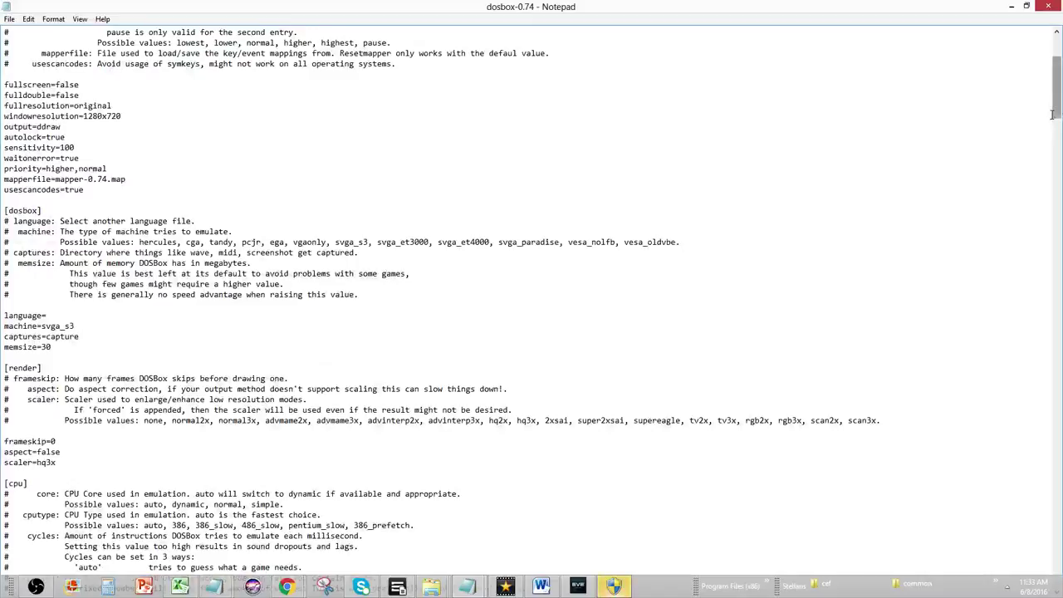
left_click_drag(1052, 114, 1051, 378)
scroll(1044, 368, "up", 9)
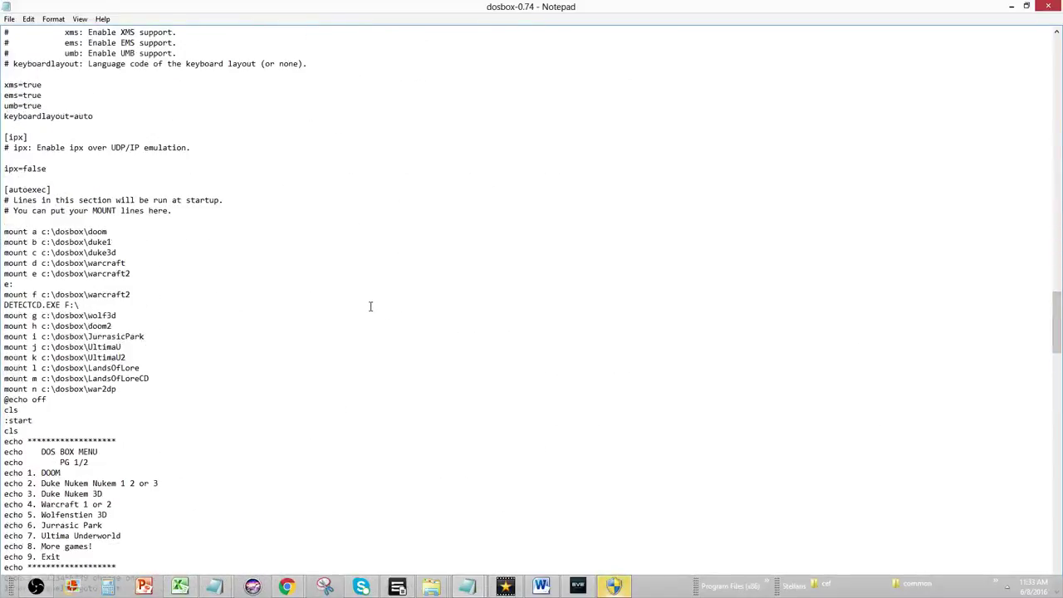
Examine the mount lines and menu code in the [autoexec] section, highlighting the line "mount a c:\dosbox\doom"
scroll(374, 295, "up", 4)
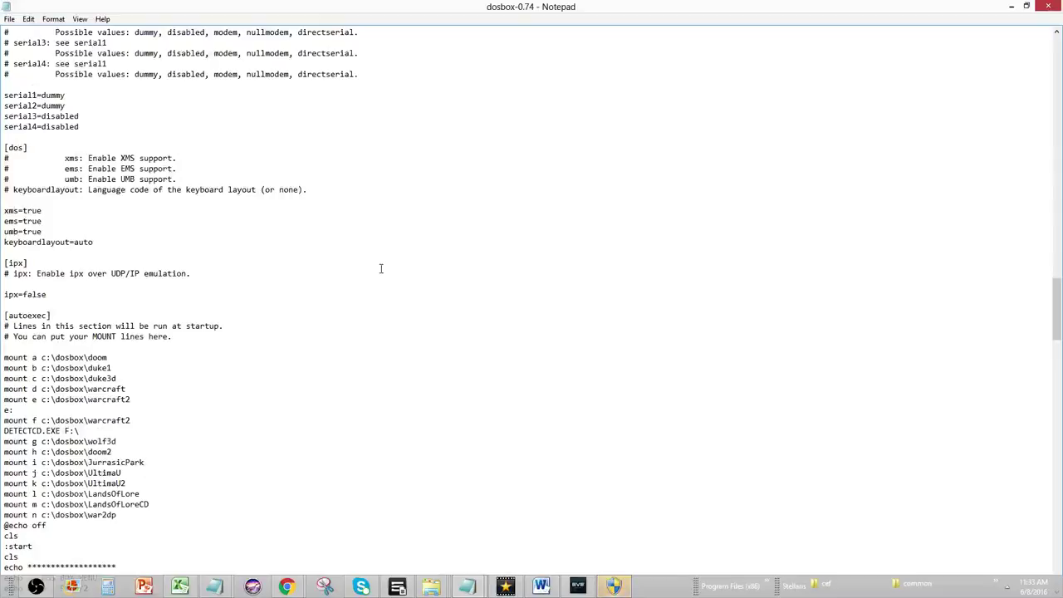
scroll(374, 274, "down", 1)
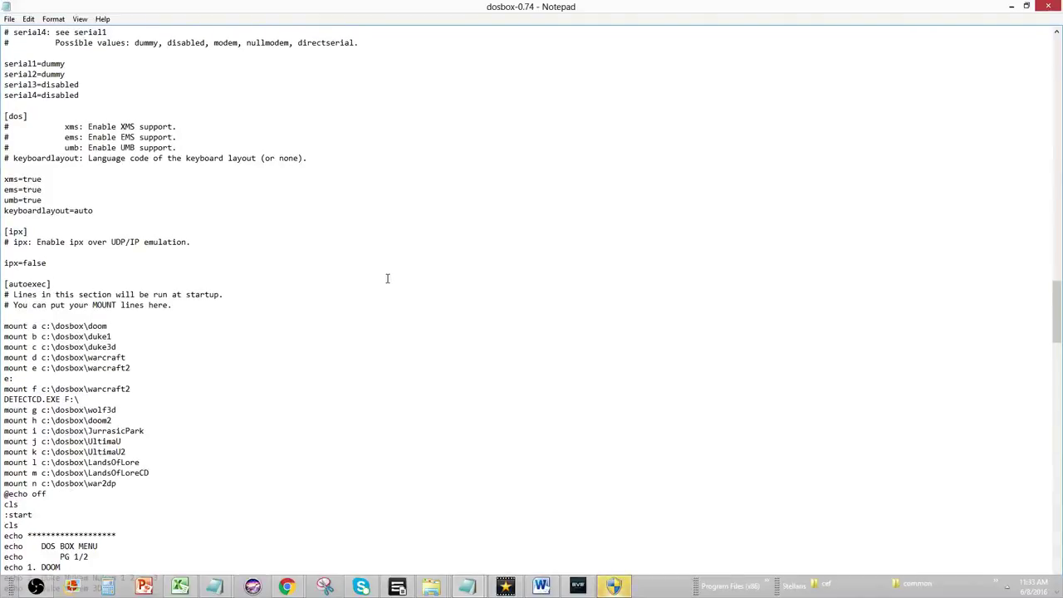
scroll(345, 283, "down", 3)
scroll(320, 291, "down", 3)
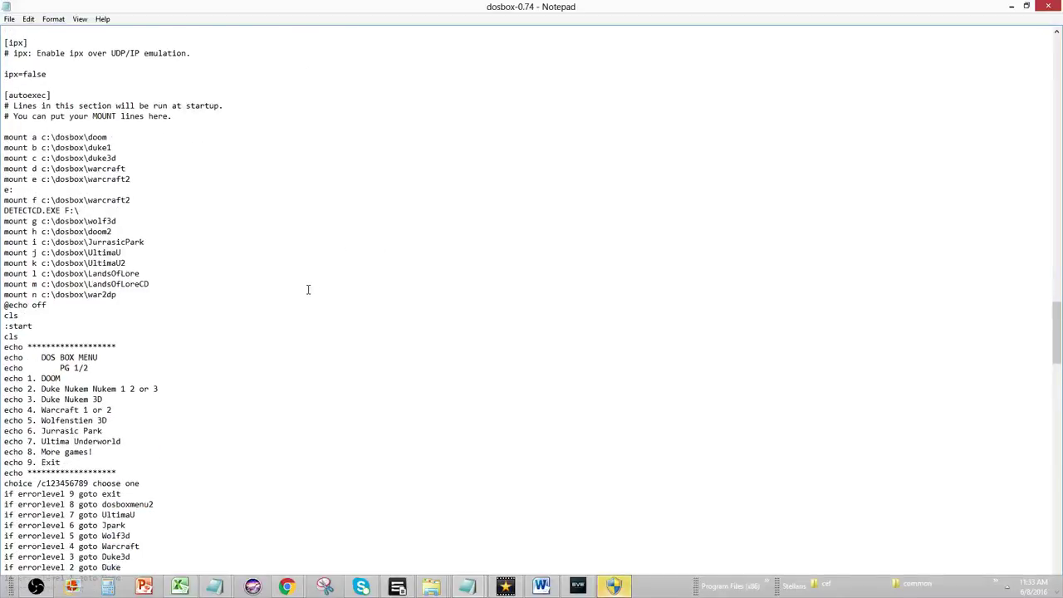
scroll(291, 290, "down", 5)
scroll(274, 285, "up", 7)
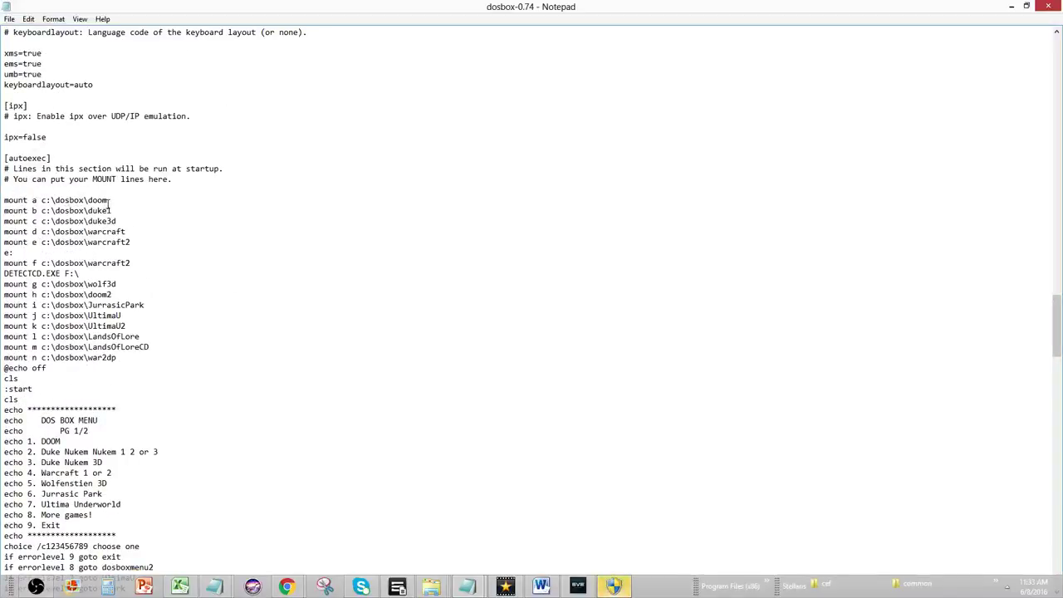
left_click_drag(109, 203, 4, 190)
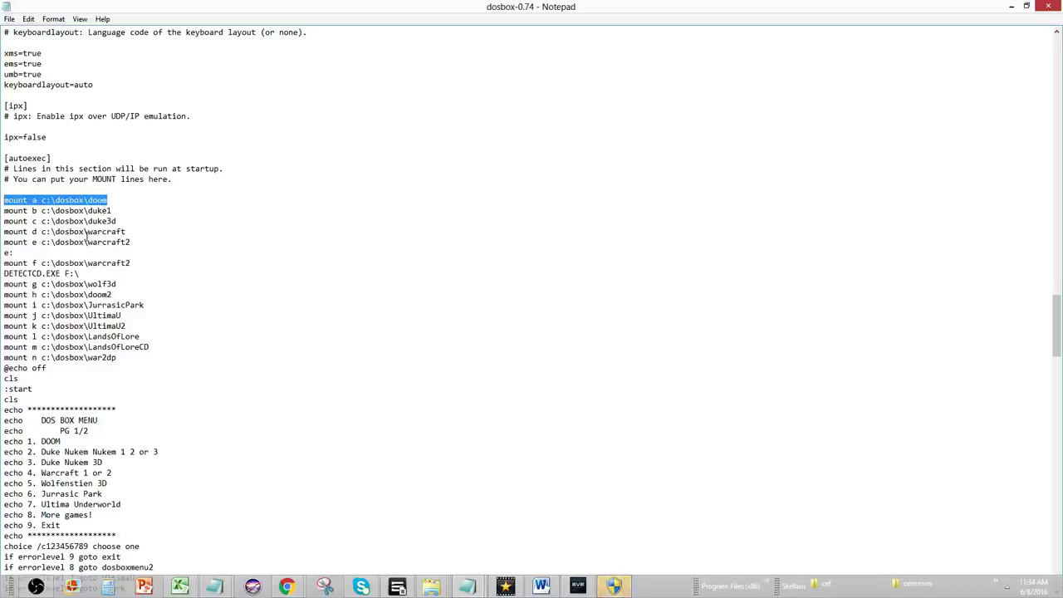
Find the :doom1 block in the menu script and highlight its cls line and its launch commands from a: to doom
scroll(89, 235, "down", 12)
scroll(89, 235, "down", 20)
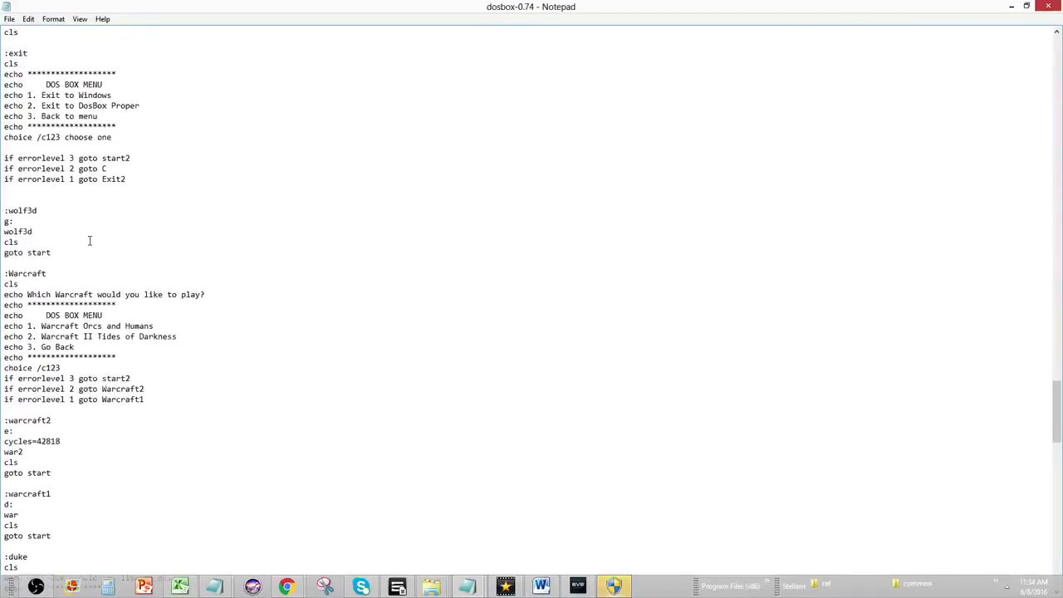
scroll(84, 247, "up", 15)
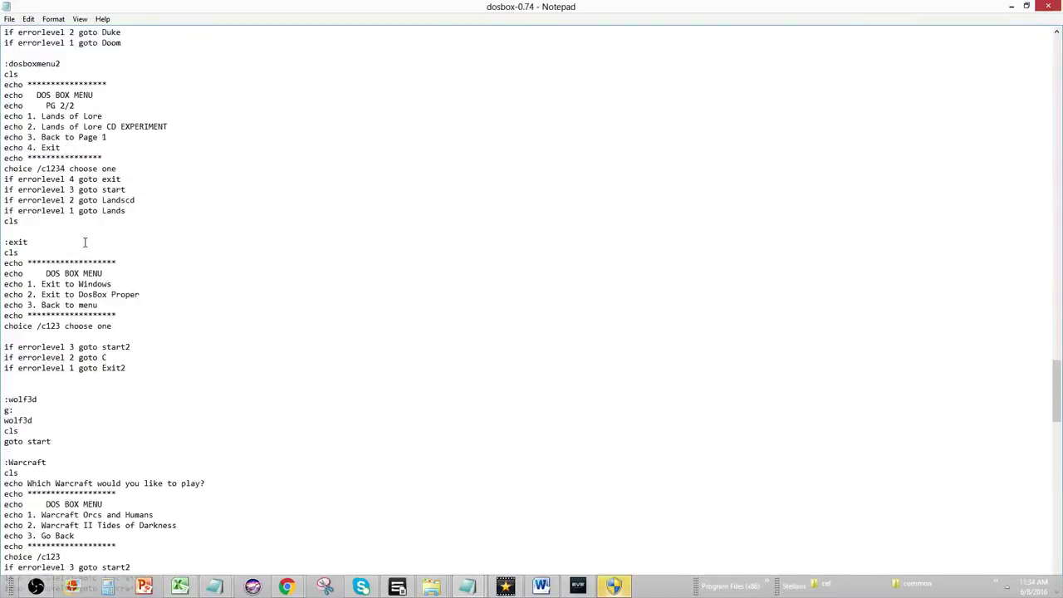
scroll(84, 244, "down", 16)
scroll(84, 242, "down", 17)
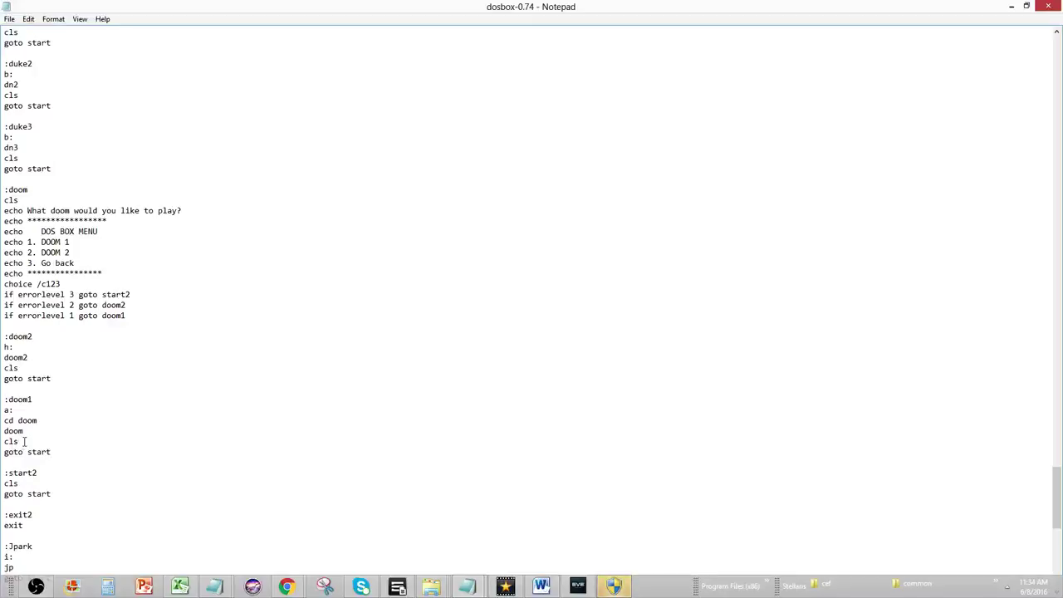
left_click_drag(24, 442, 7, 442)
left_click_drag(6, 410, 25, 432)
scroll(61, 350, "up", 9)
scroll(61, 350, "up", 20)
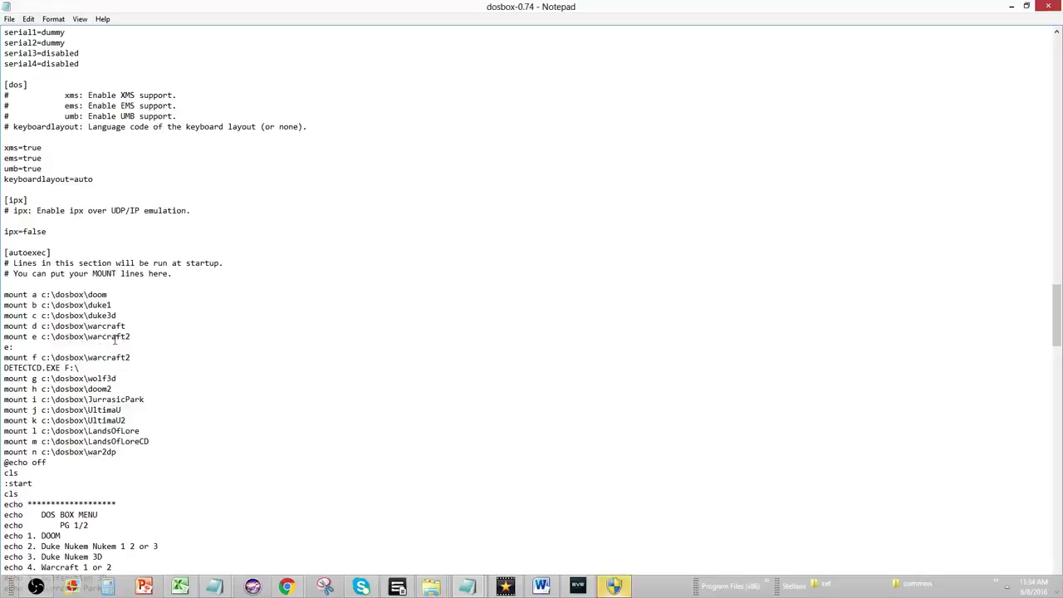
scroll(114, 340, "down", 6)
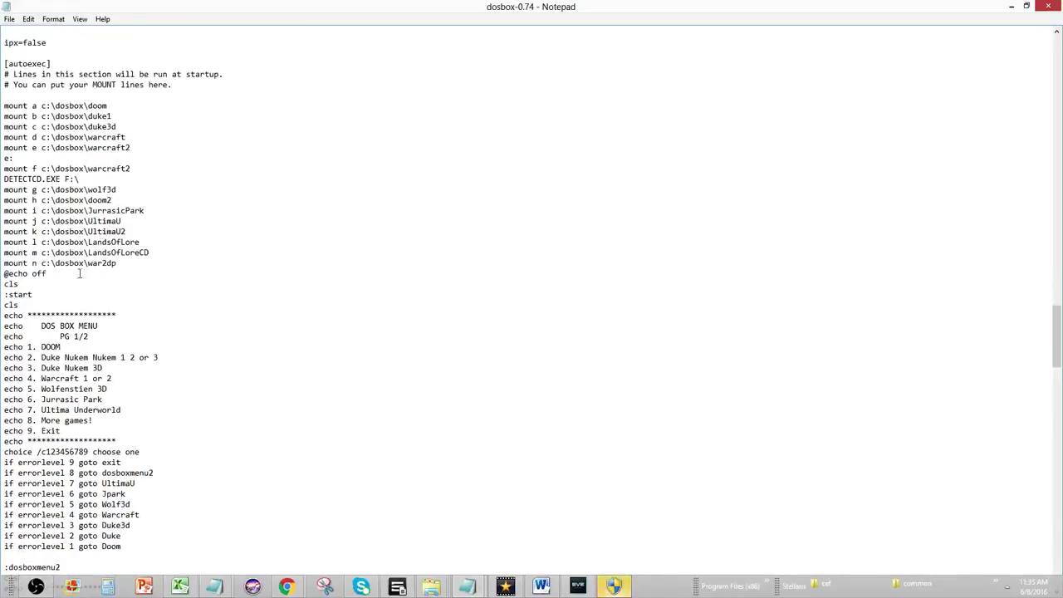
left_click_drag(51, 275, 3, 275)
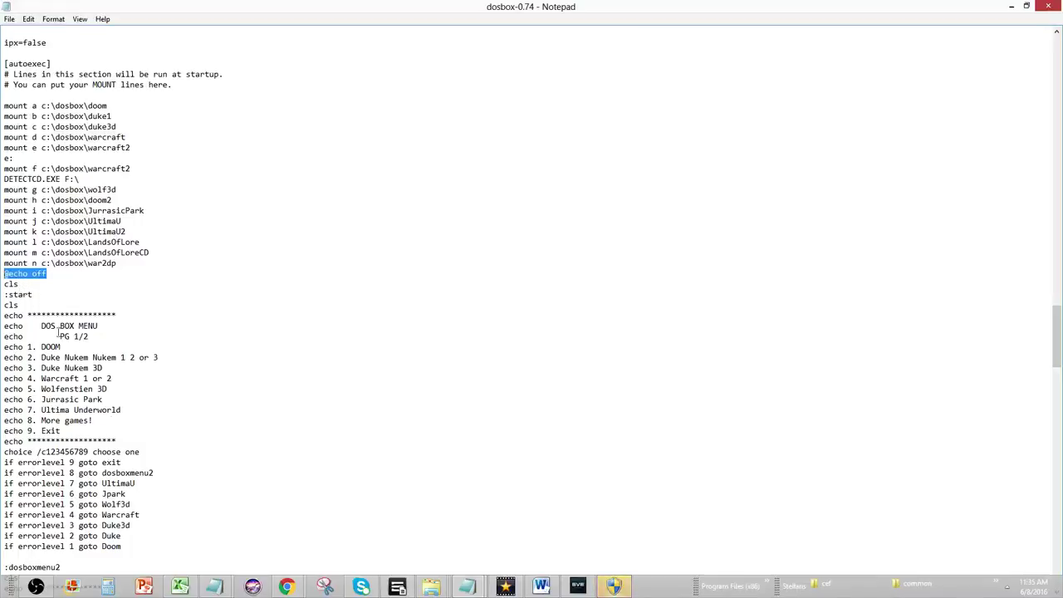
left_click(5, 294)
left_click_drag(5, 294, 5, 282)
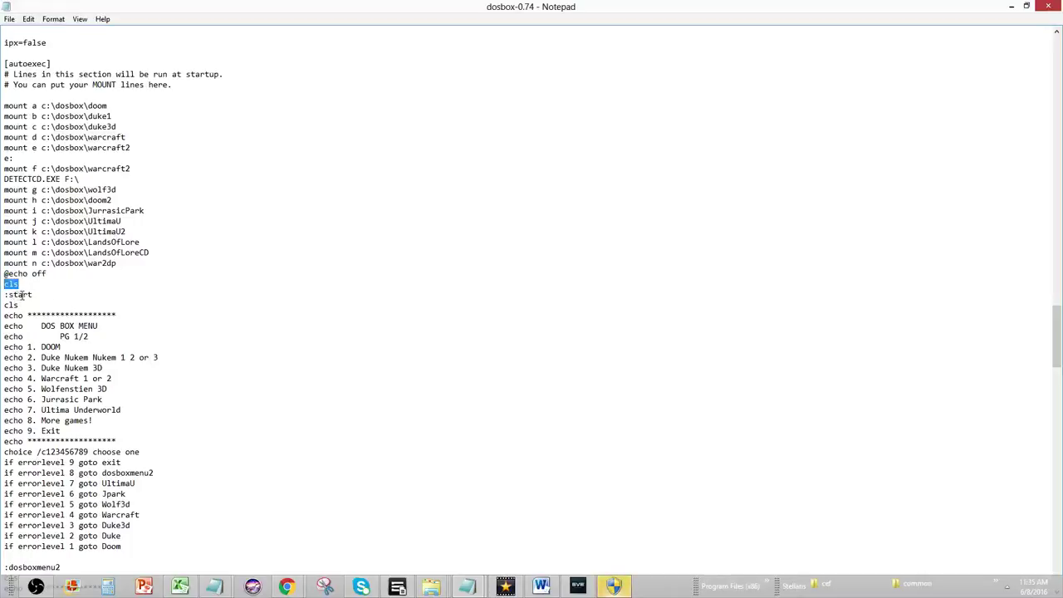
left_click_drag(38, 296, 4, 295)
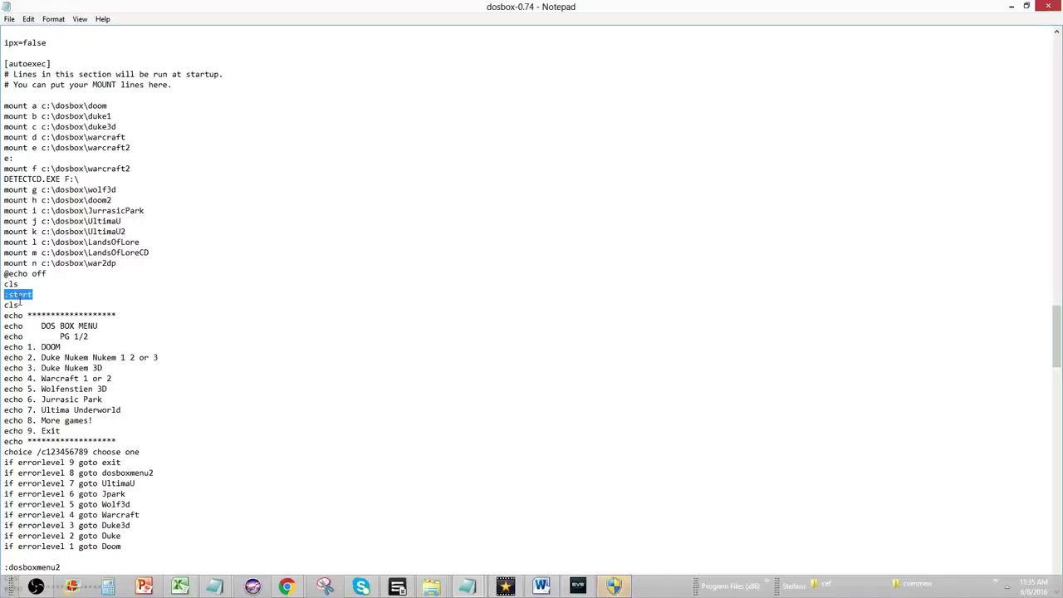
left_click_drag(21, 304, 4, 306)
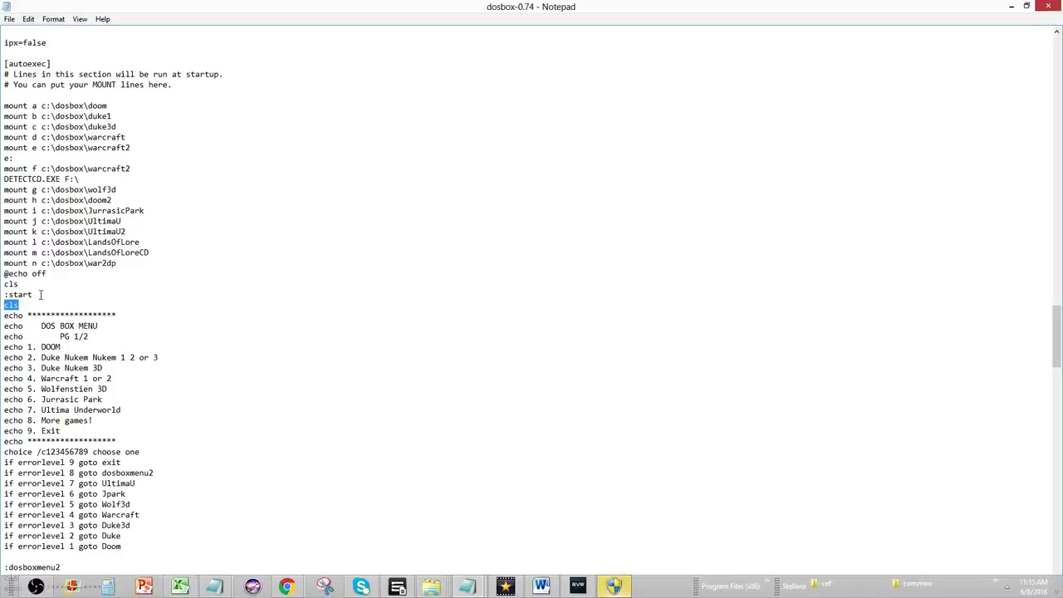
Highlight the first menu's echo line of asterisks and the PG 1/2 text in its header
scroll(40, 294, "down", 1)
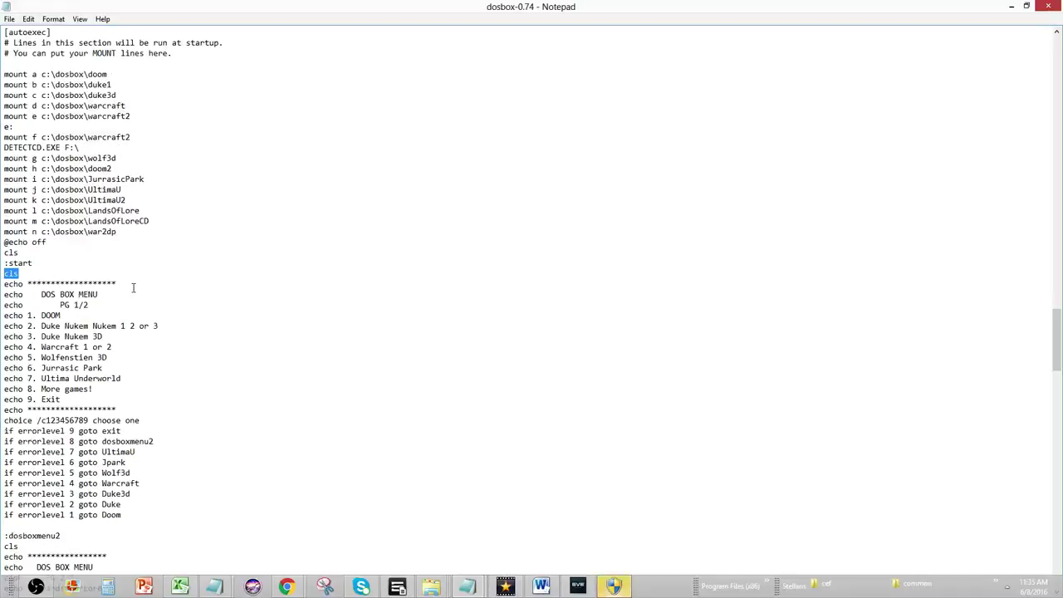
left_click_drag(127, 284, 7, 287)
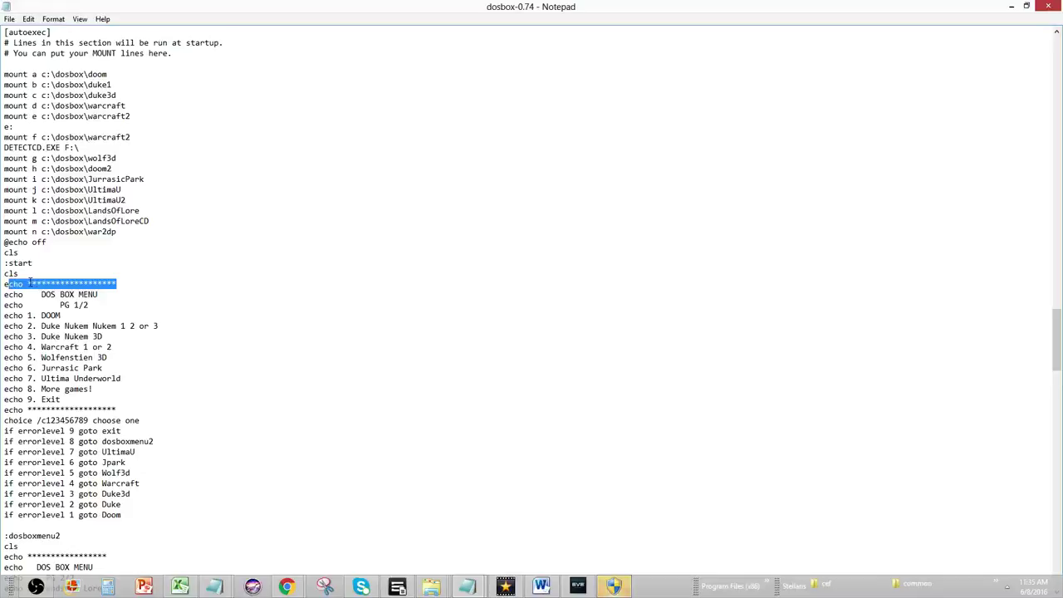
left_click_drag(28, 284, 117, 283)
left_click_drag(51, 305, 124, 303)
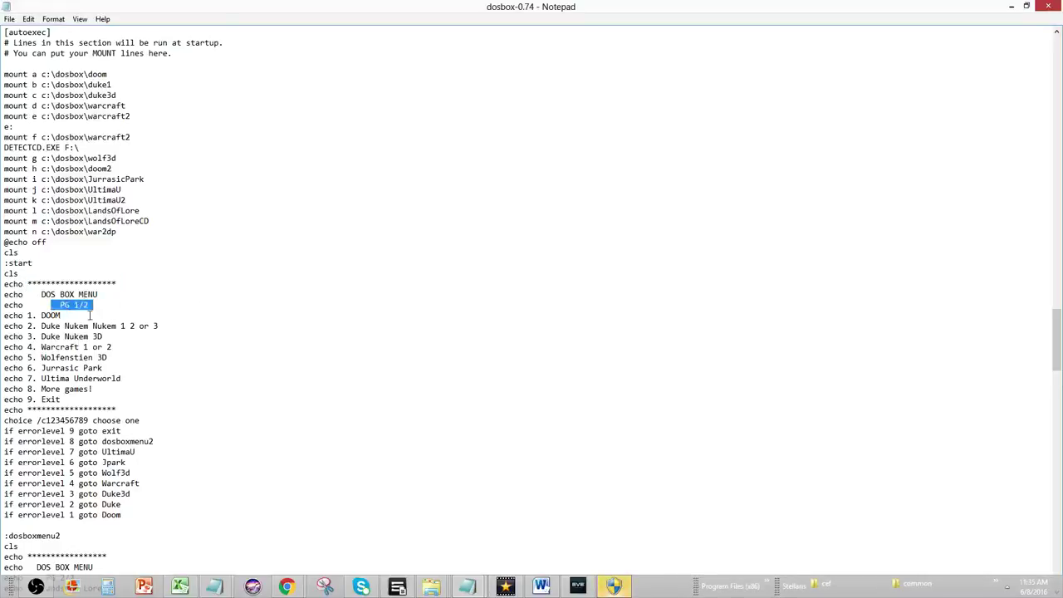
Highlight the first menu's echo 1. DOOM line and review the surrounding mount lines and menu blocks
left_click_drag(13, 317, 100, 312)
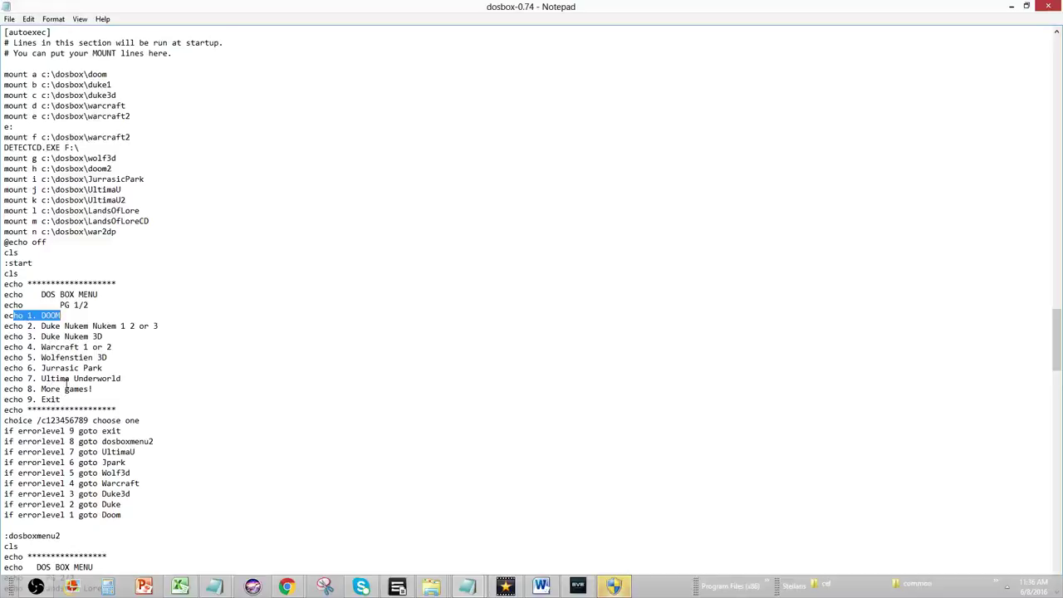
scroll(47, 256, "up", 5)
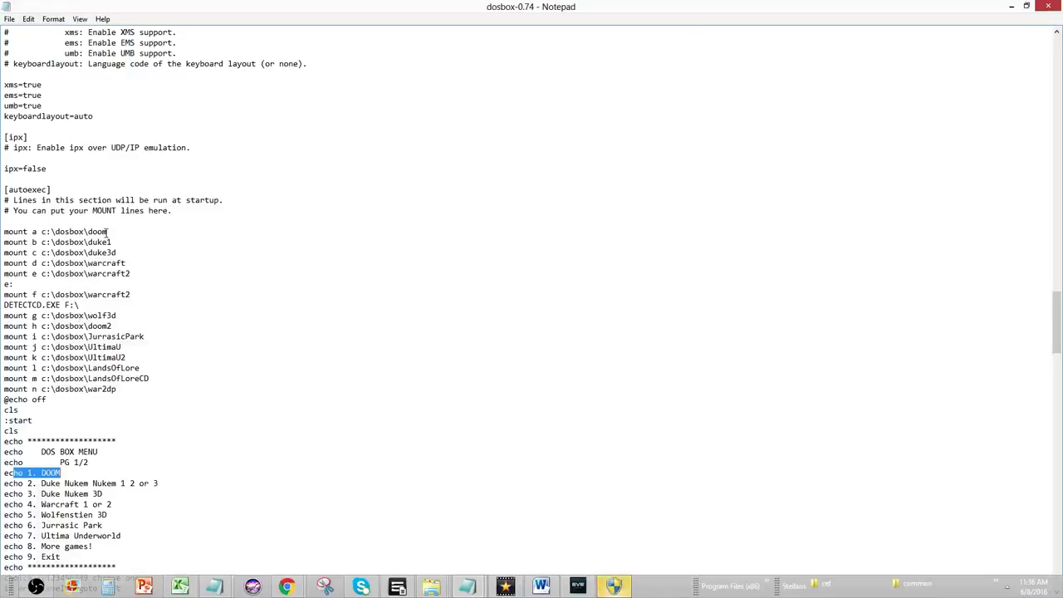
scroll(97, 399, "down", 14)
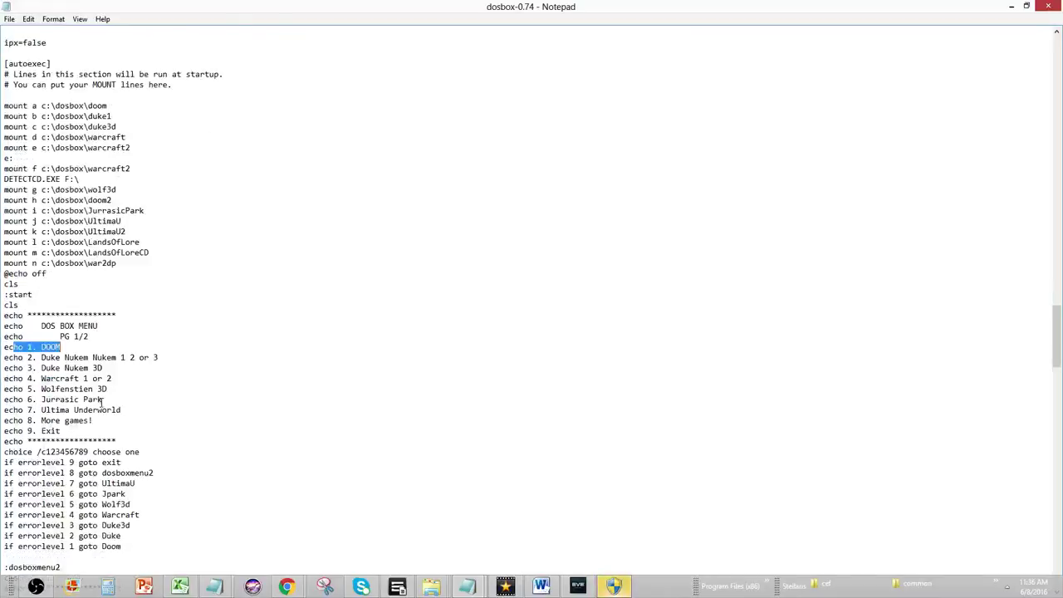
scroll(117, 353, "down", 5)
scroll(75, 490, "down", 3)
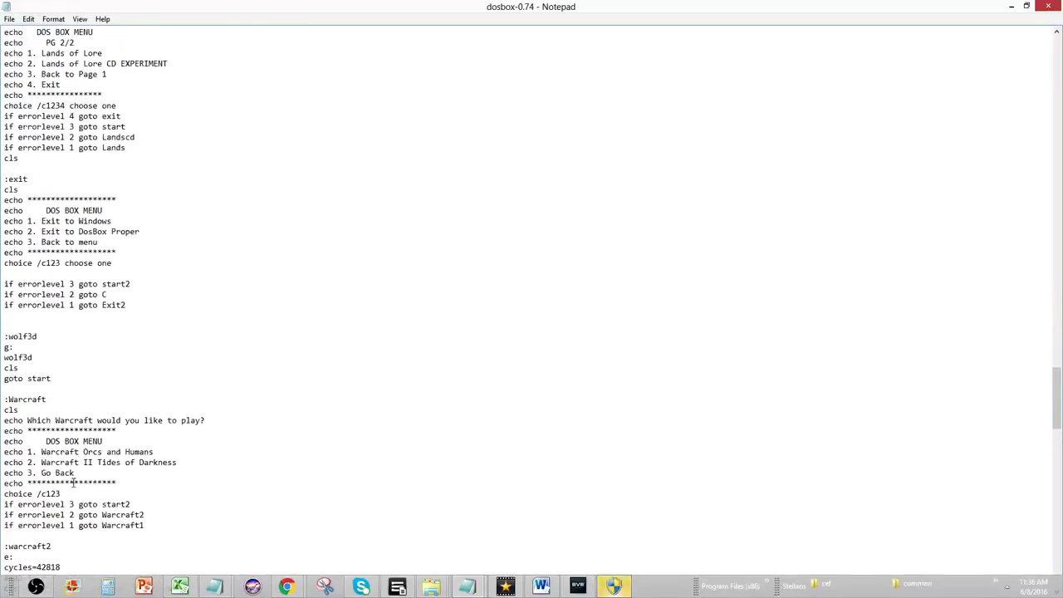
scroll(73, 465, "up", 5)
scroll(154, 415, "up", 6)
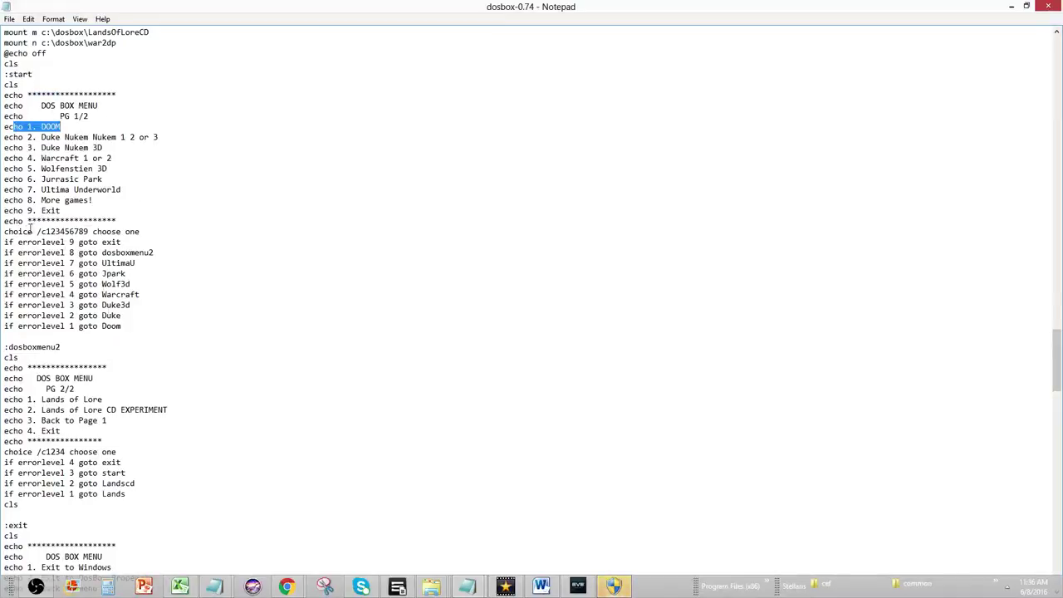
scroll(7, 227, "up", 3)
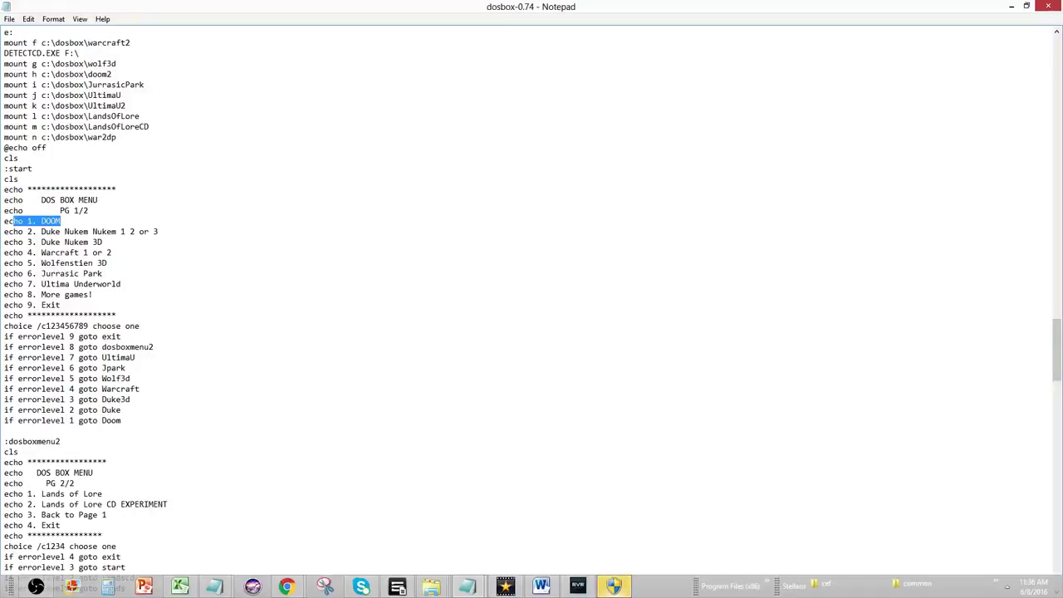
Highlight the first menu's choice /c123456789 choose one line, and its choose one text on its own
left_click_drag(3, 325, 137, 324)
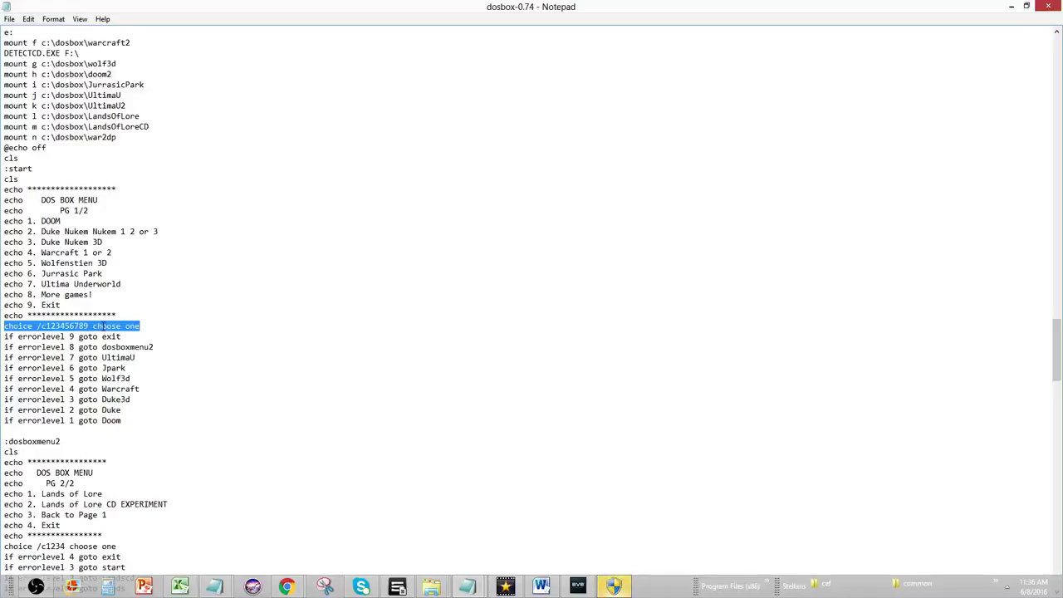
left_click(95, 319)
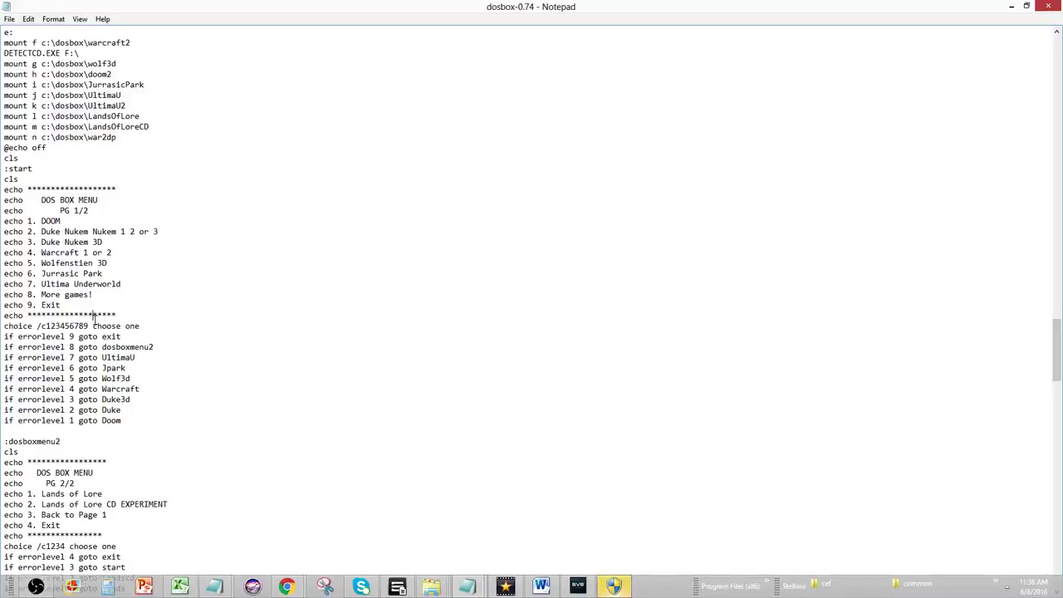
left_click_drag(93, 325, 141, 326)
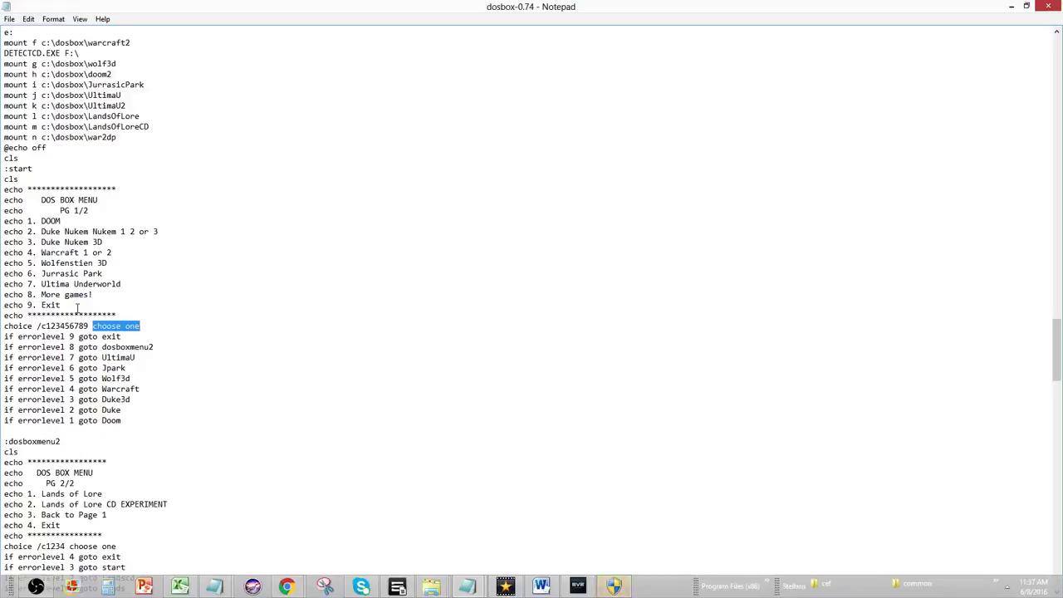
Highlight the first menu's echo 9. Exit line and the :exit block from its label through its choice line
left_click_drag(62, 305, 3, 305)
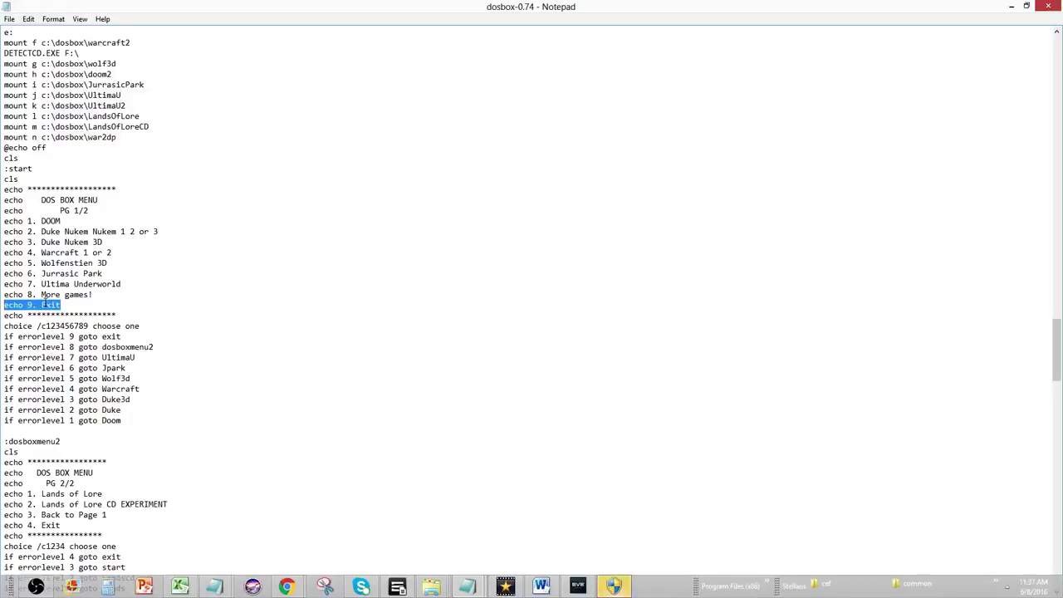
scroll(48, 311, "down", 10)
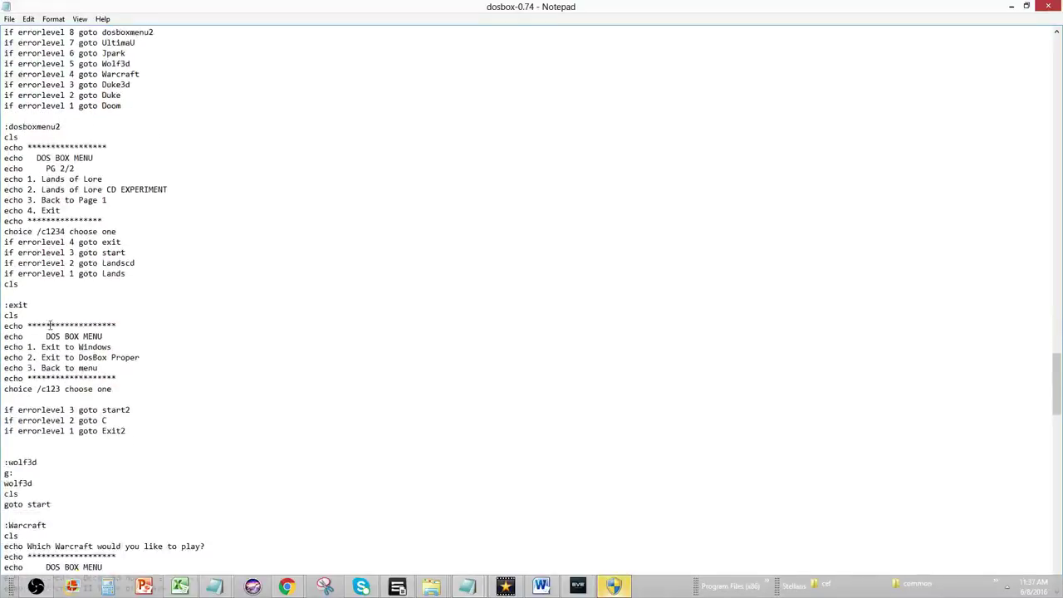
left_click_drag(4, 307, 152, 388)
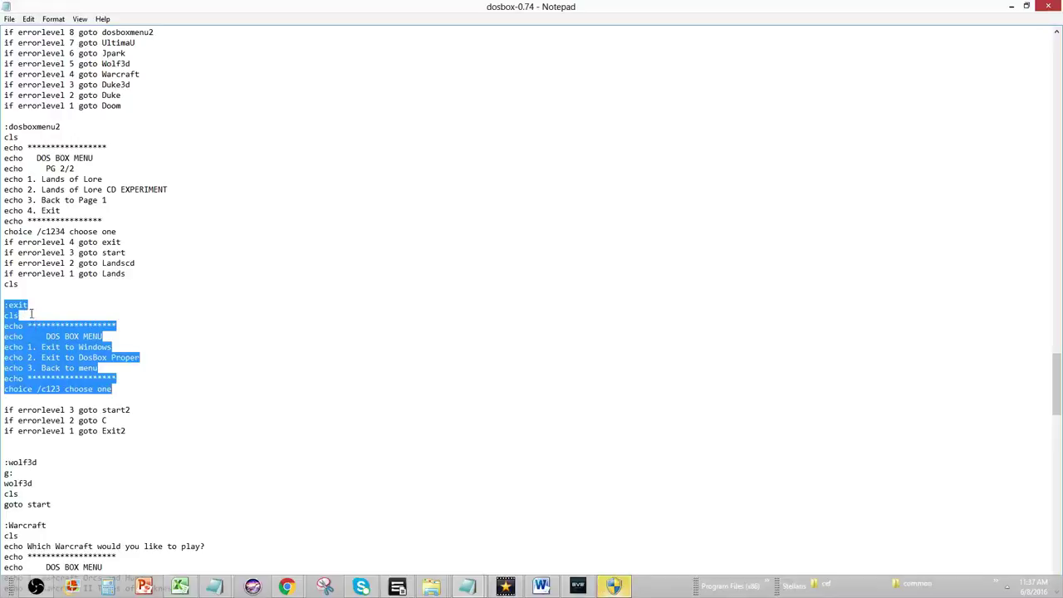
scroll(26, 302, "up", 5)
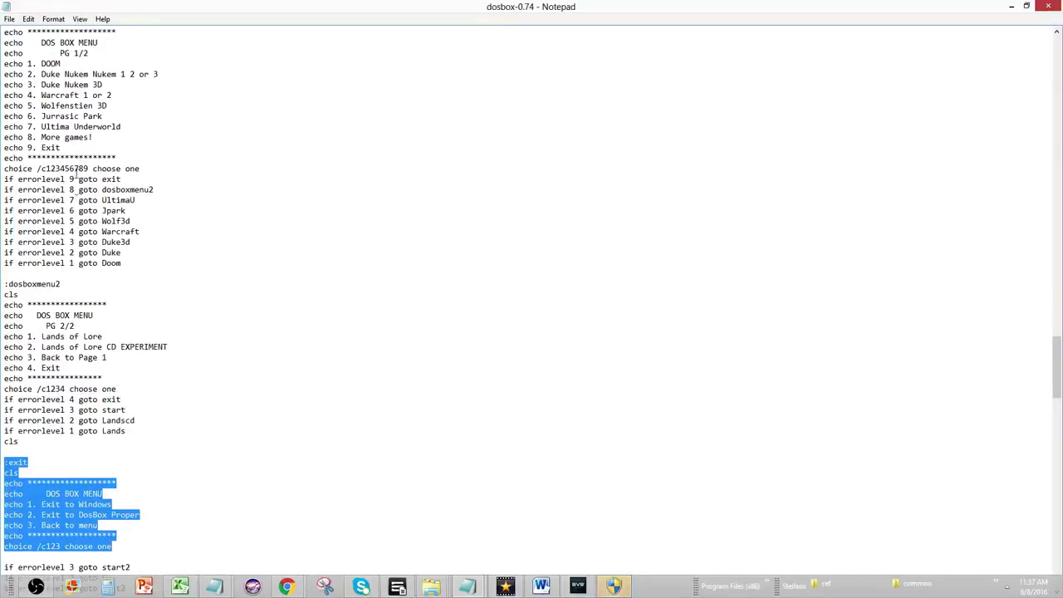
scroll(61, 394, "down", 2)
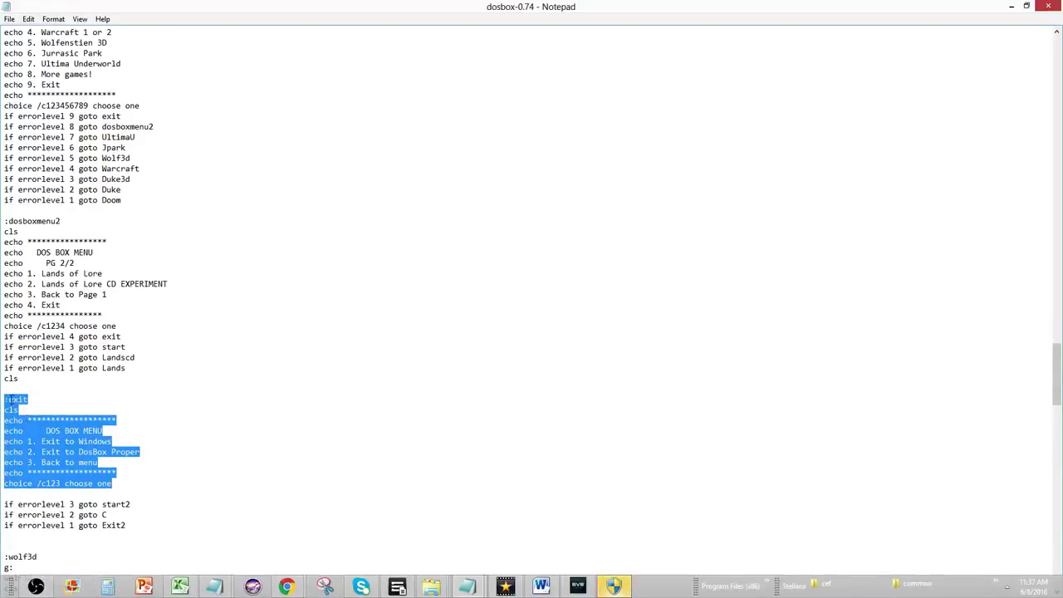
Highlight the cls command and the Back to menu option inside the :exit block
left_click(13, 399)
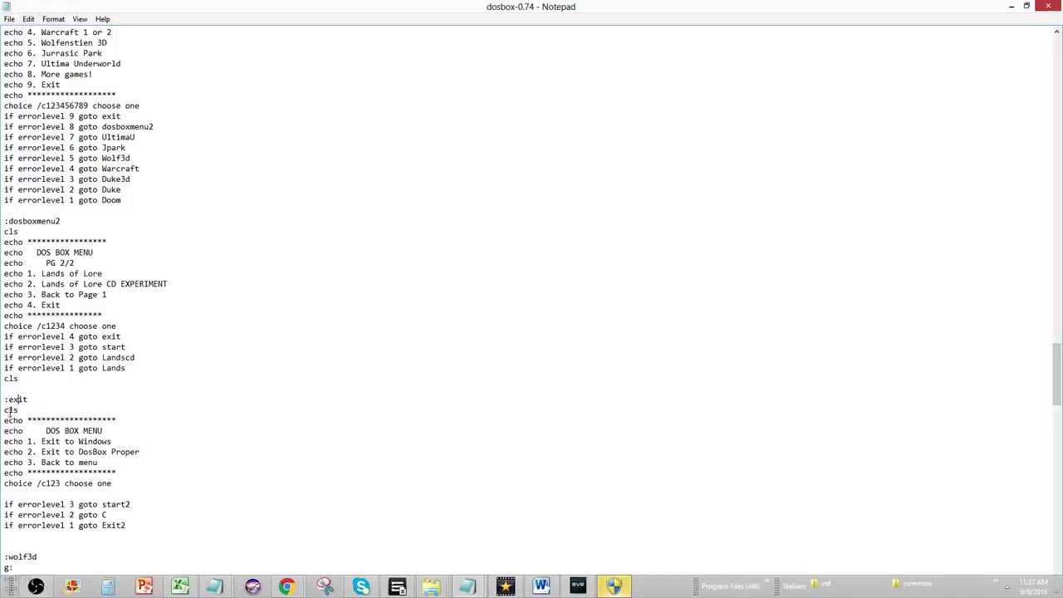
left_click_drag(9, 410, 18, 409)
scroll(42, 461, "down", 1)
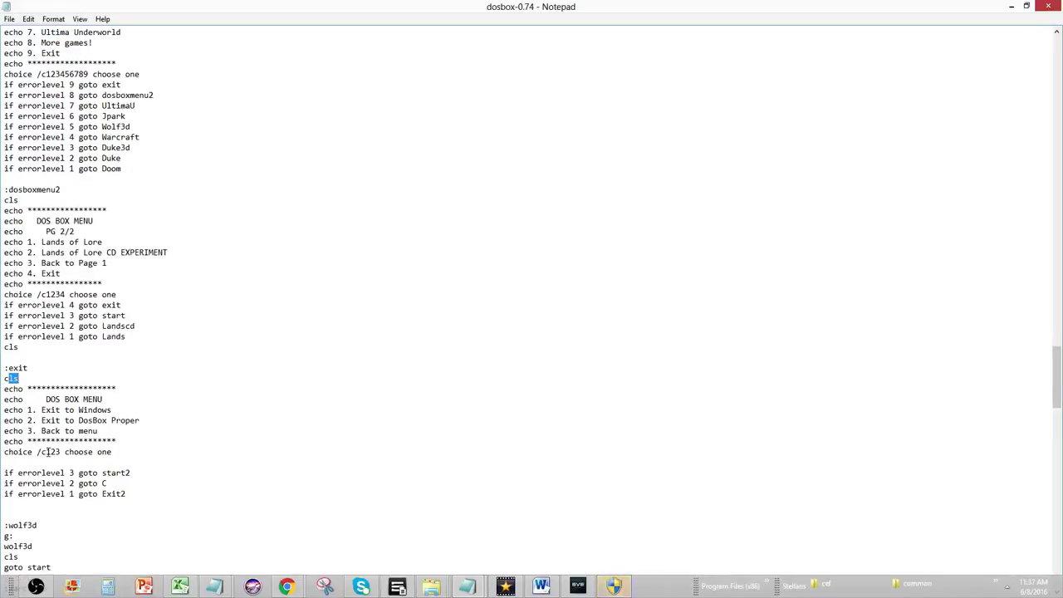
scroll(61, 451, "down", 1)
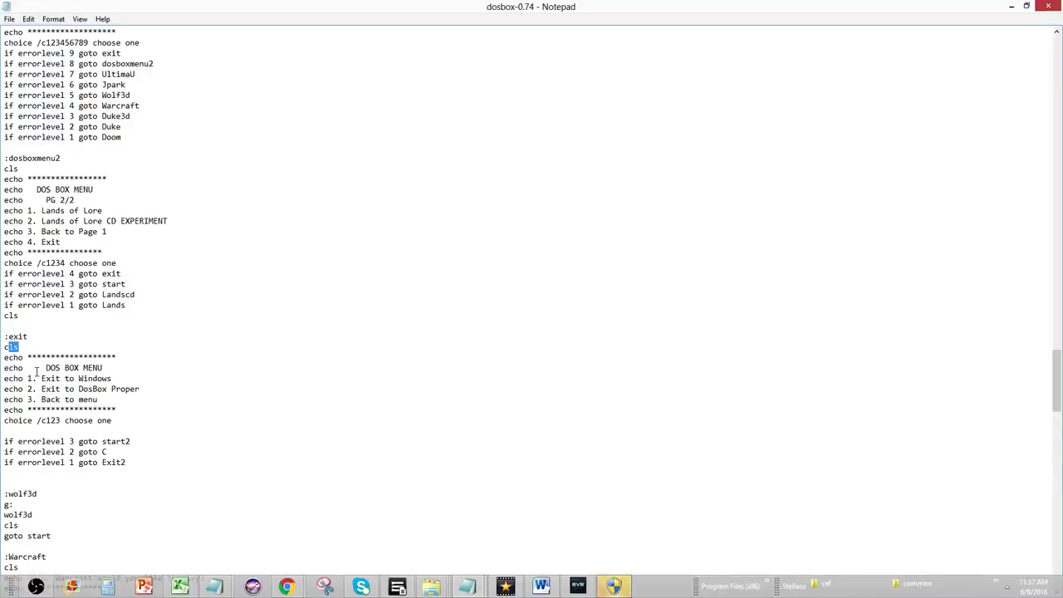
left_click_drag(37, 399, 98, 410)
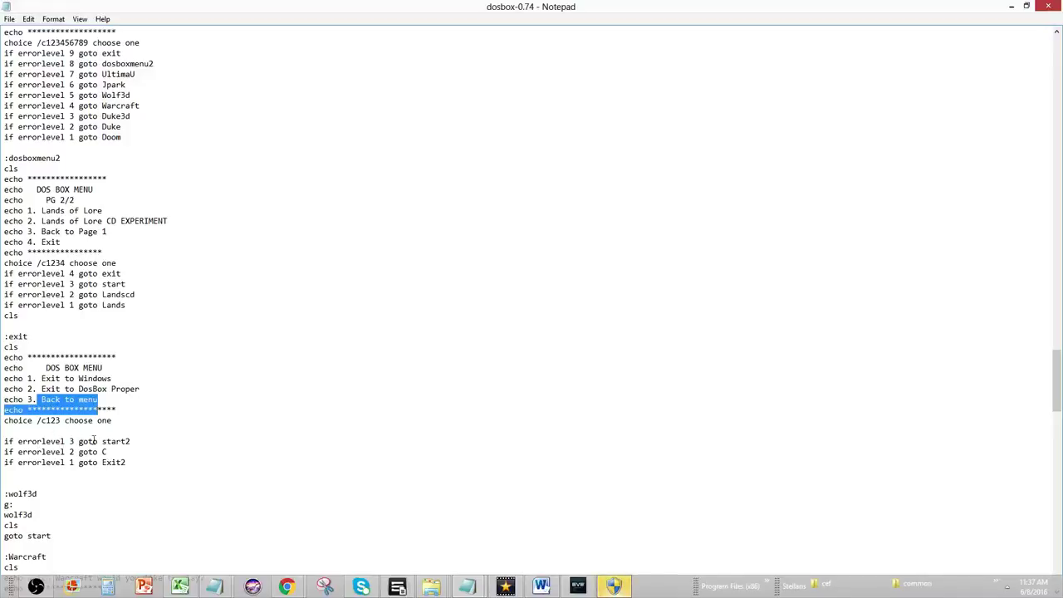
Find the :start2 block further down the script and highlight its label, cls and goto start lines
scroll(131, 436, "down", 14)
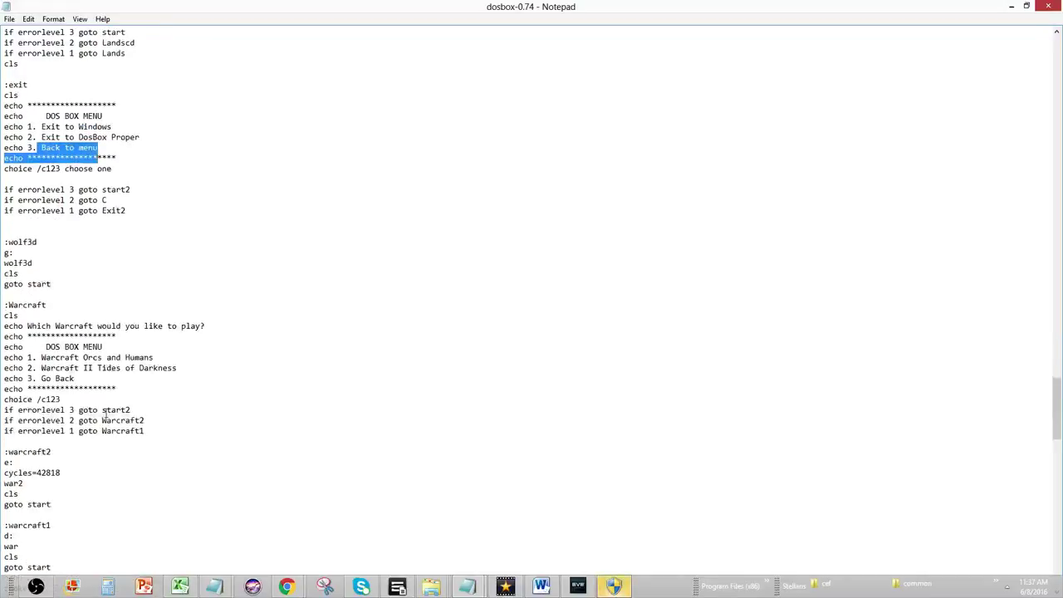
scroll(116, 423, "down", 11)
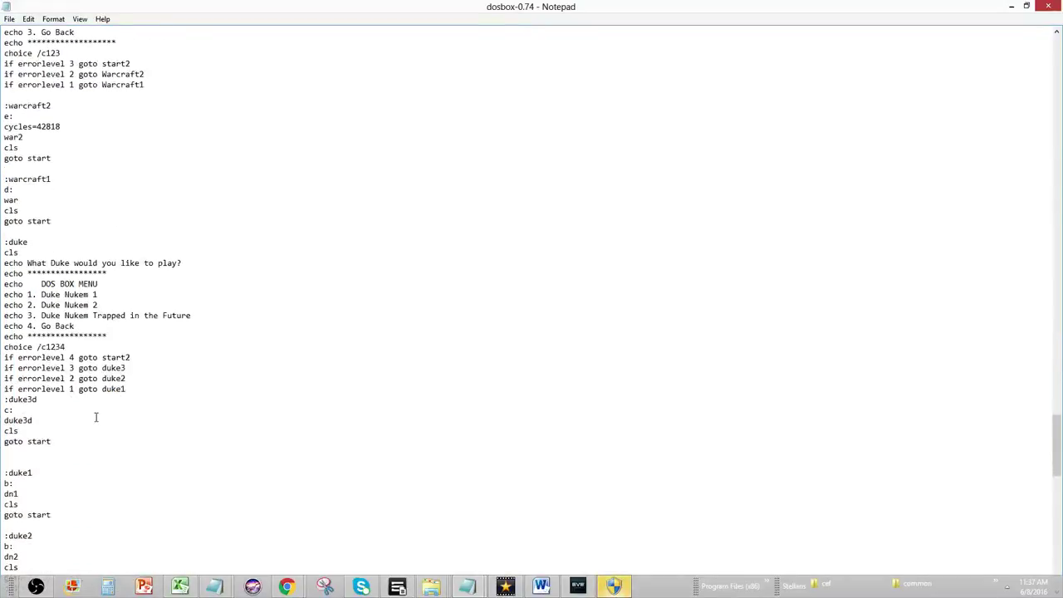
scroll(84, 438, "down", 11)
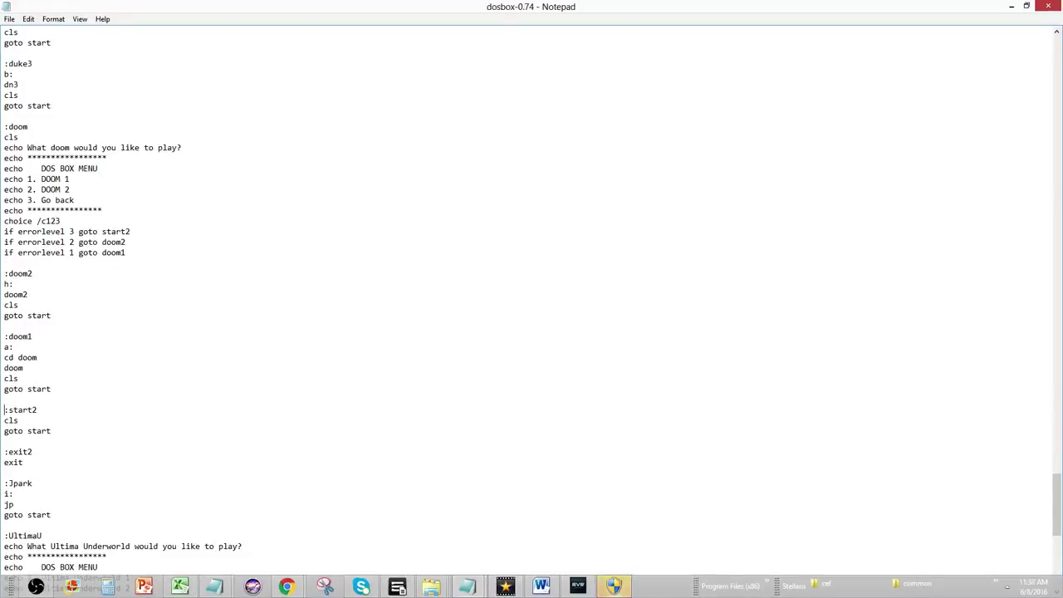
left_click_drag(4, 411, 51, 414)
double_click(11, 420)
double_click(48, 432)
Return to the first menu's errorlevel list and highlight the line if errorlevel 5 goto Wolf3d
scroll(90, 369, "up", 8)
scroll(90, 369, "up", 20)
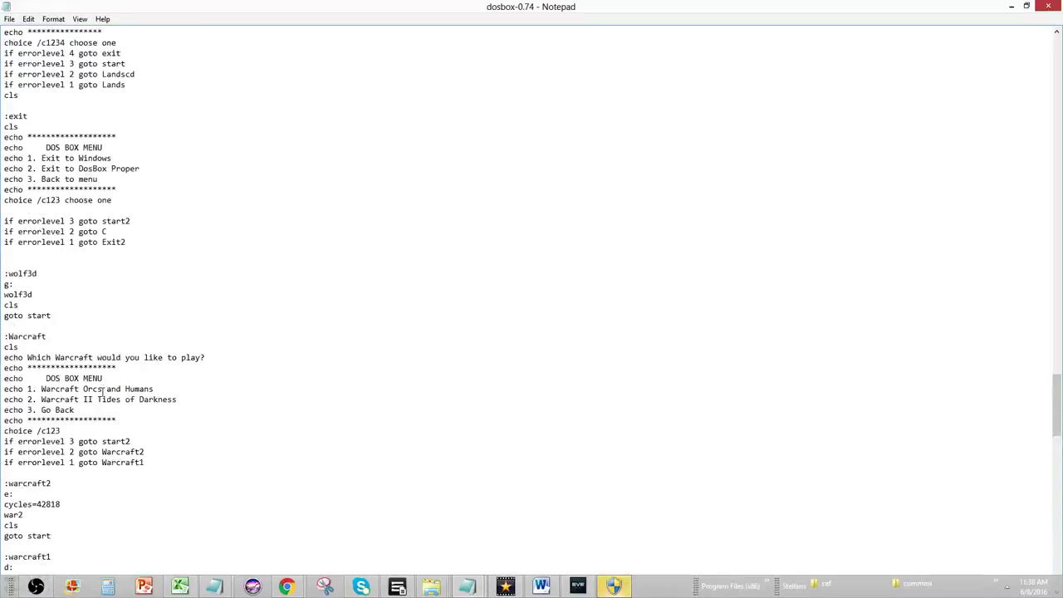
scroll(92, 392, "up", 6)
scroll(91, 392, "up", 14)
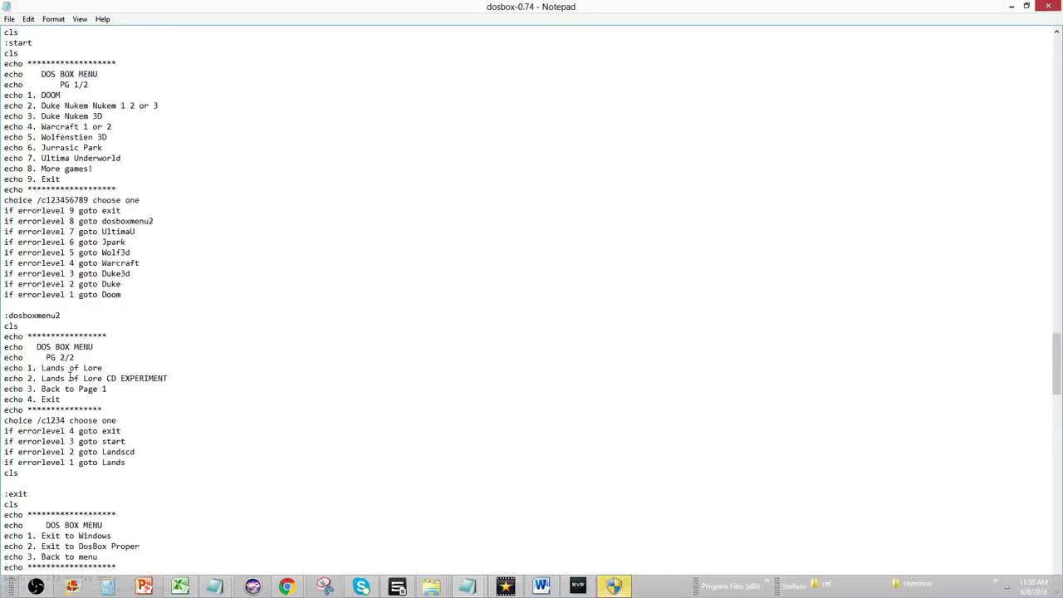
scroll(126, 407, "down", 2)
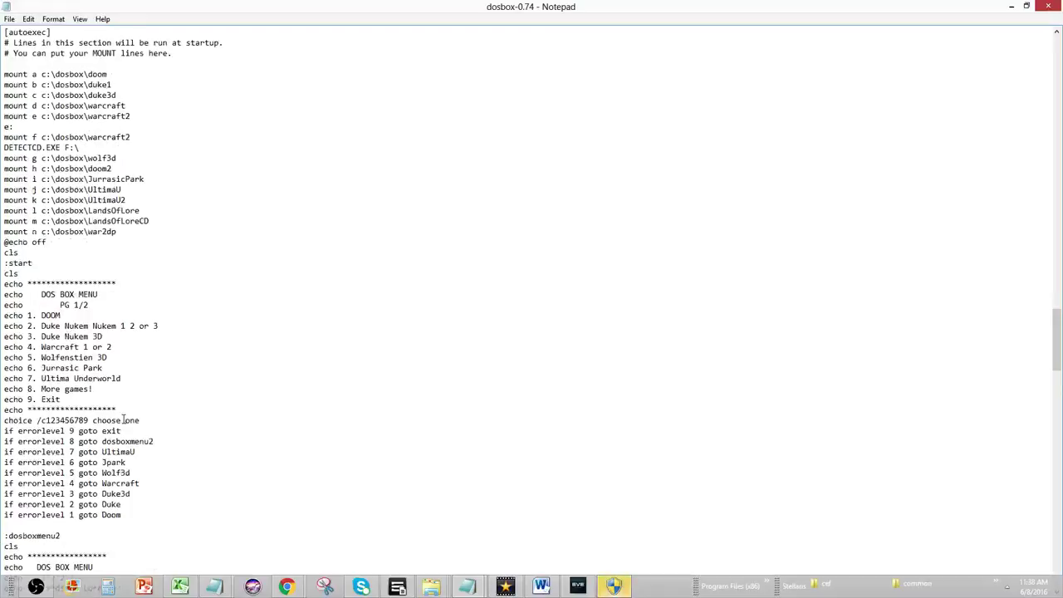
scroll(127, 398, "down", 8)
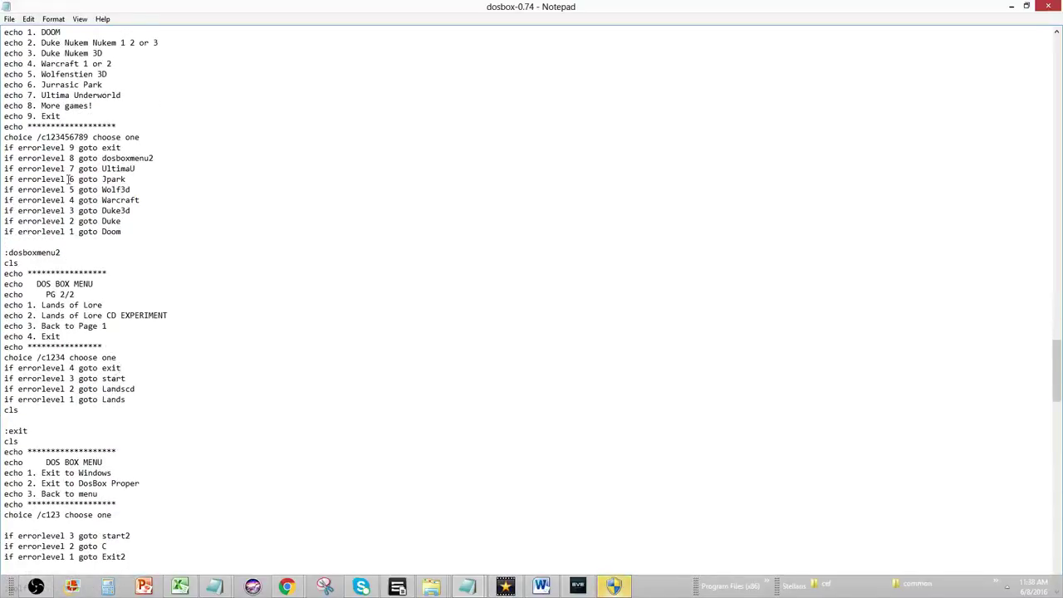
scroll(83, 332, "up", 2)
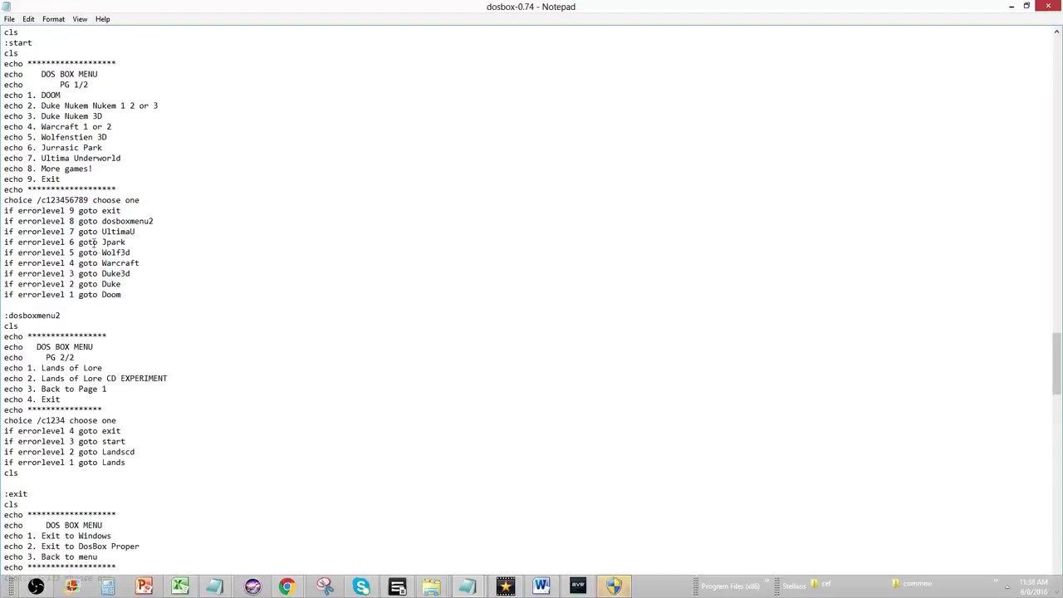
left_click_drag(142, 251, 5, 252)
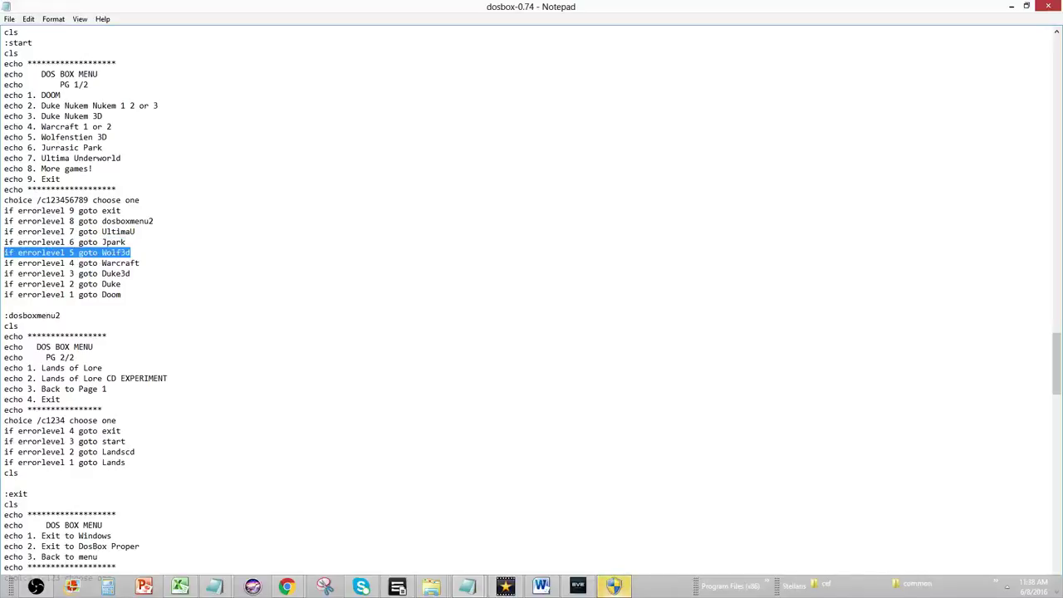
Highlight the echo 5. Wolfenstien 3D menu entry and its matching errorlevel 5 line
scroll(27, 311, "down", 2)
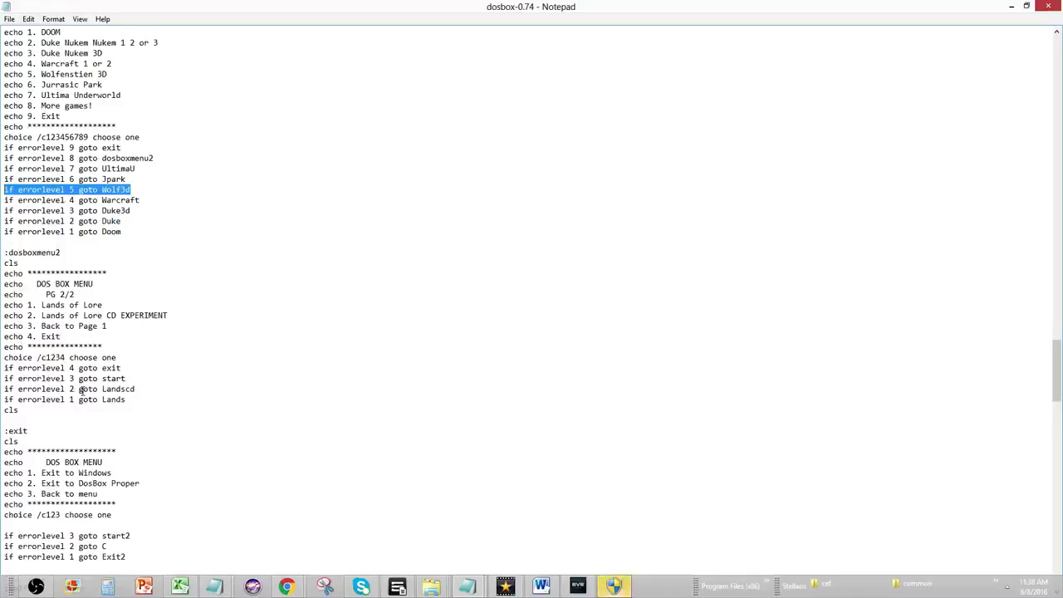
scroll(42, 242, "up", 2)
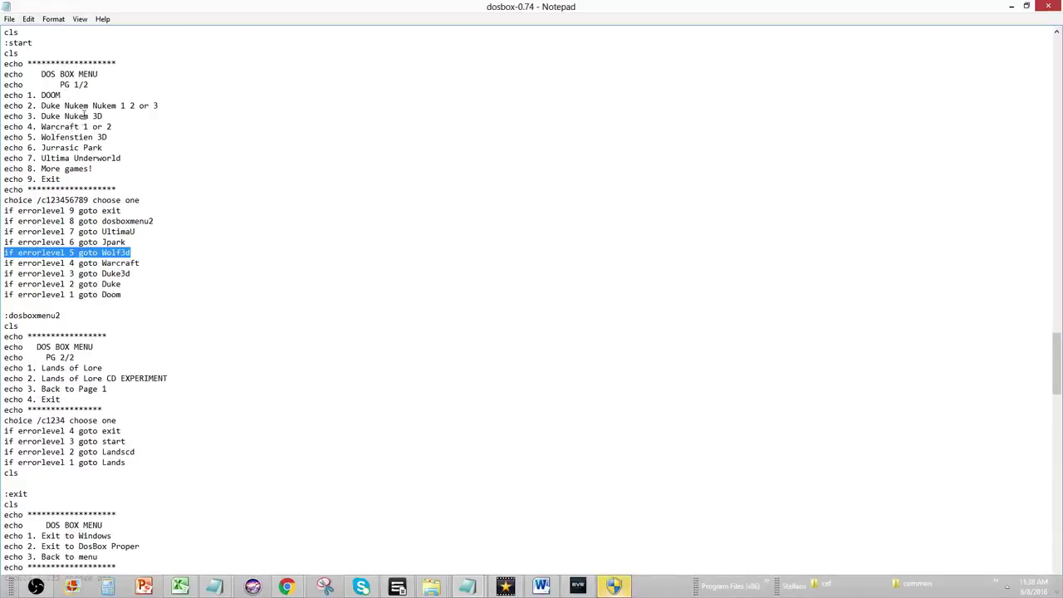
left_click_drag(117, 138, 4, 138)
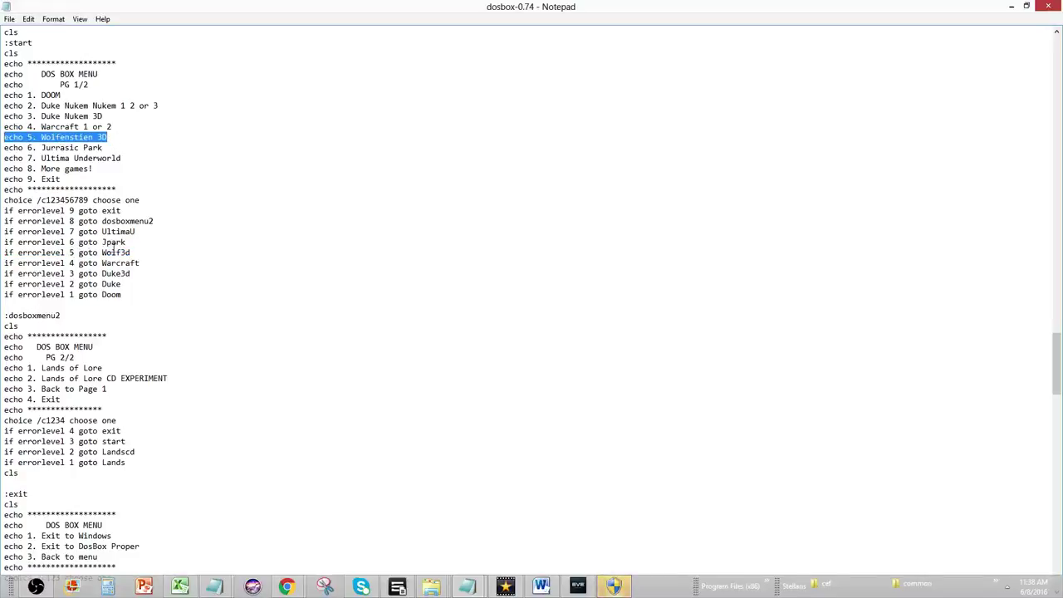
left_click_drag(130, 252, 5, 253)
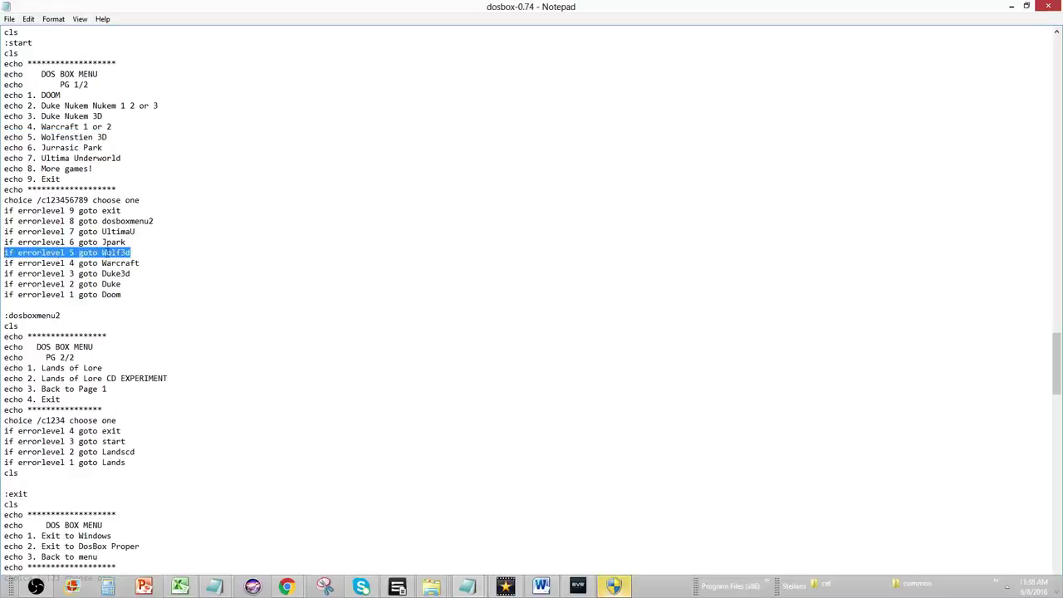
Find the :wolf3d block, highlight its g: line, check it against the mount g line, and highlight the wolf3d command
scroll(95, 259, "down", 9)
scroll(81, 274, "down", 5)
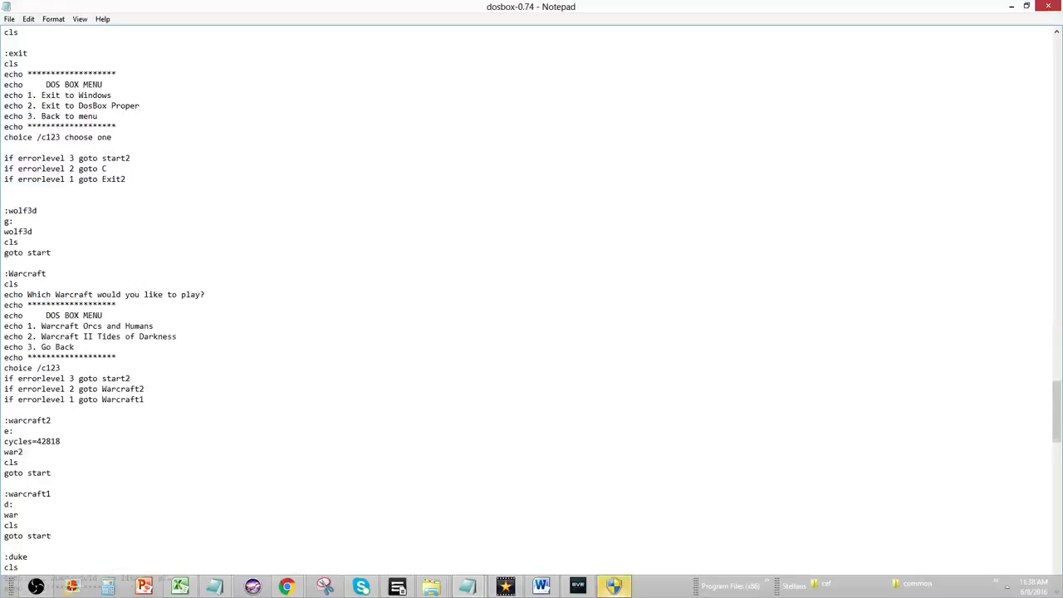
double_click(8, 221)
scroll(200, 284, "up", 6)
scroll(200, 284, "up", 18)
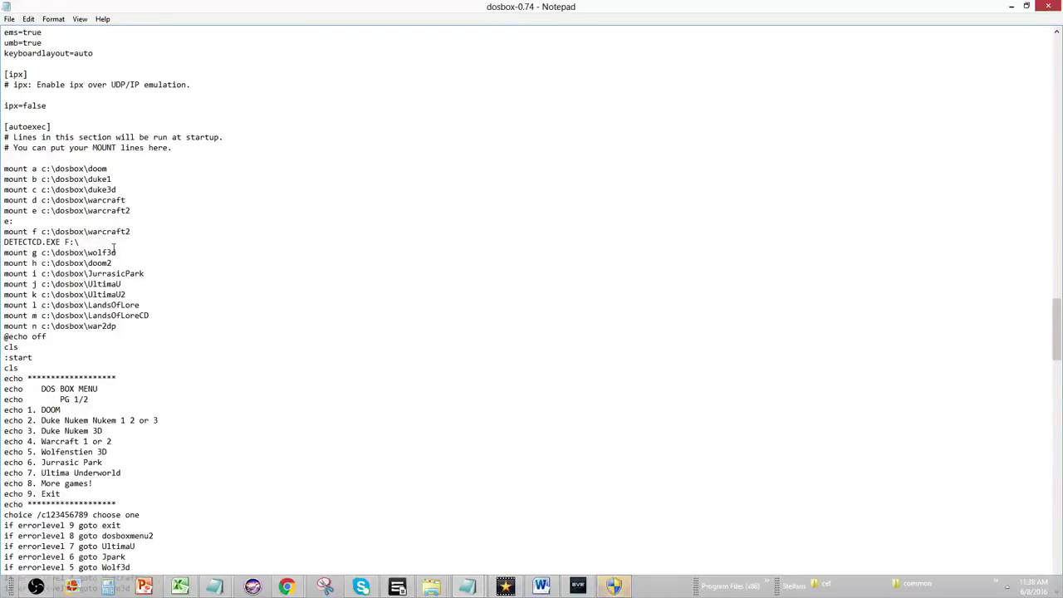
scroll(115, 249, "down", 18)
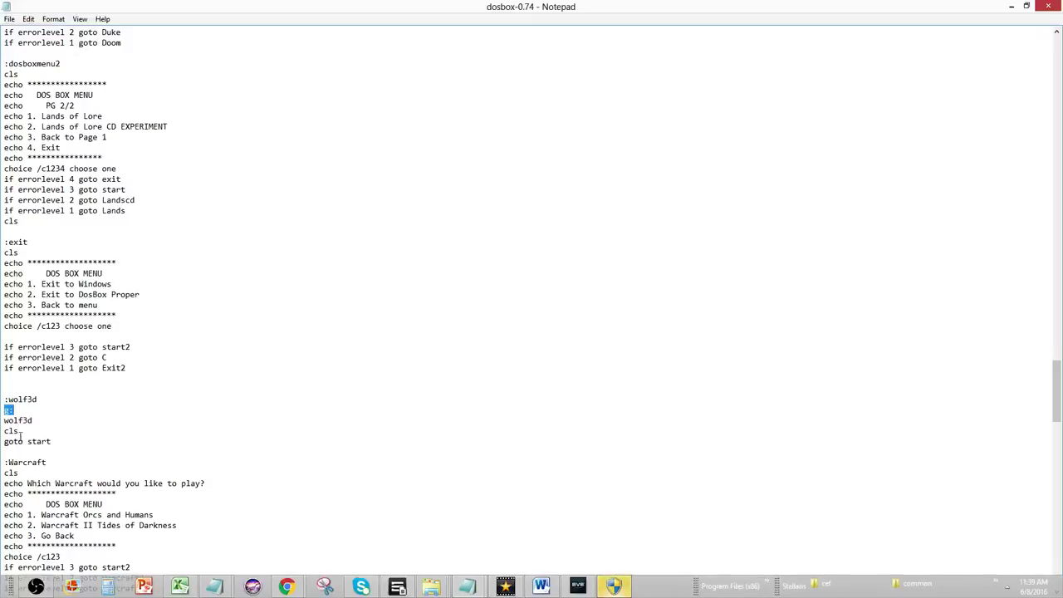
left_click_drag(3, 431, 40, 418)
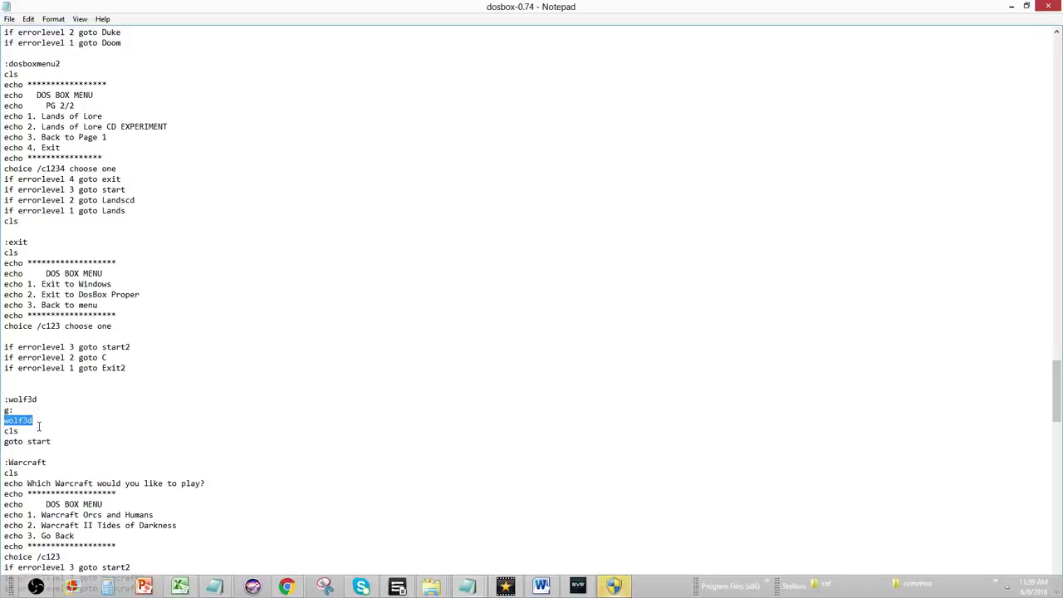
Highlight the cls and goto start lines in the :wolf3d block and trace the jump back to the first menu at :start
left_click(20, 430)
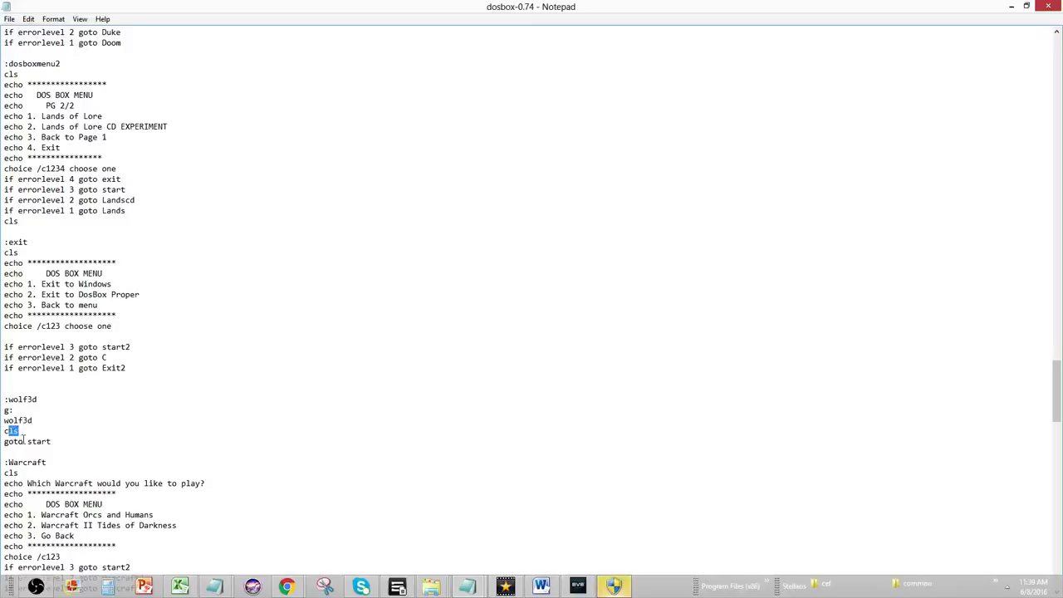
left_click_drag(50, 441, 23, 441)
scroll(98, 405, "up", 12)
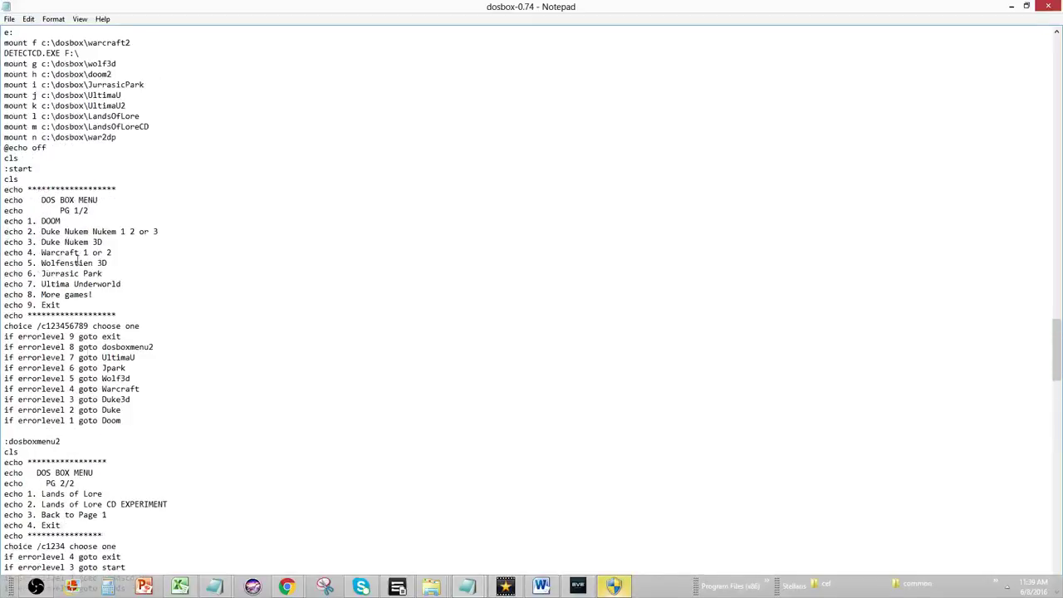
scroll(86, 342, "down", 15)
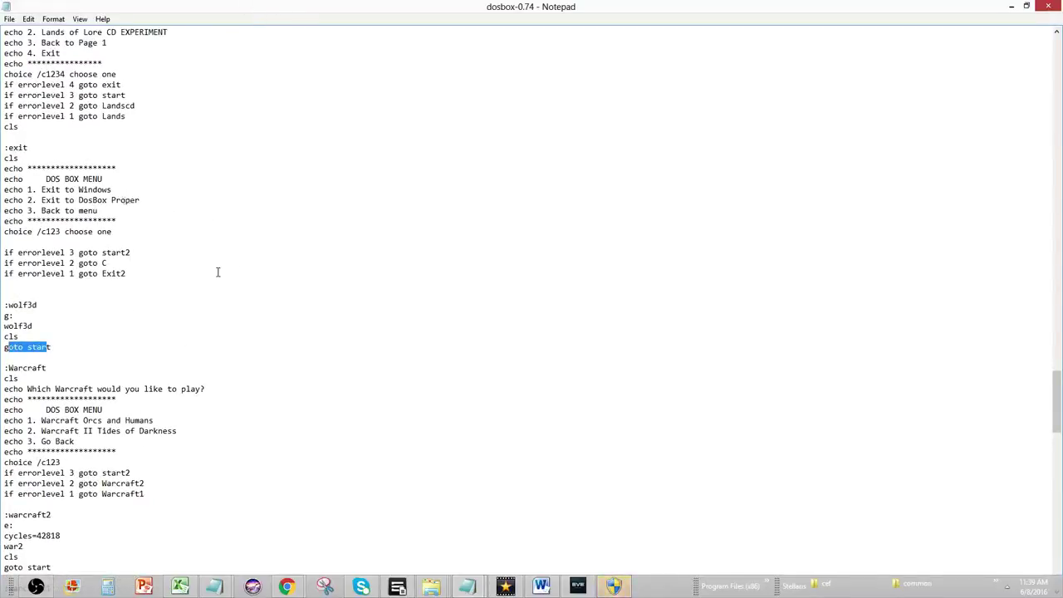
Look through the remaining label blocks from :Warcraft to :C at the script's end, and return to the :wolf3d block
scroll(217, 272, "down", 18)
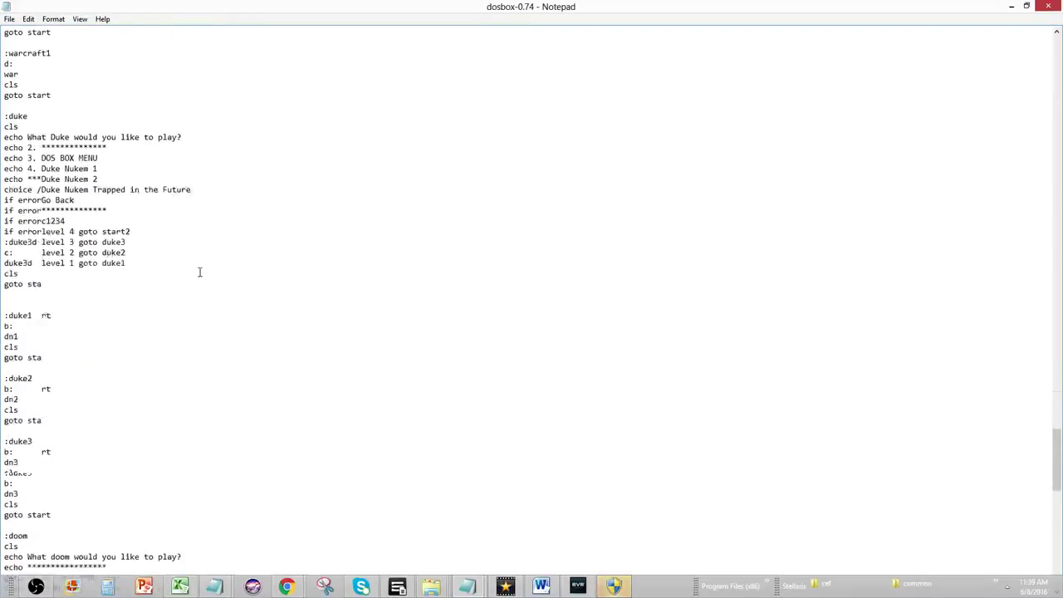
scroll(200, 269, "down", 19)
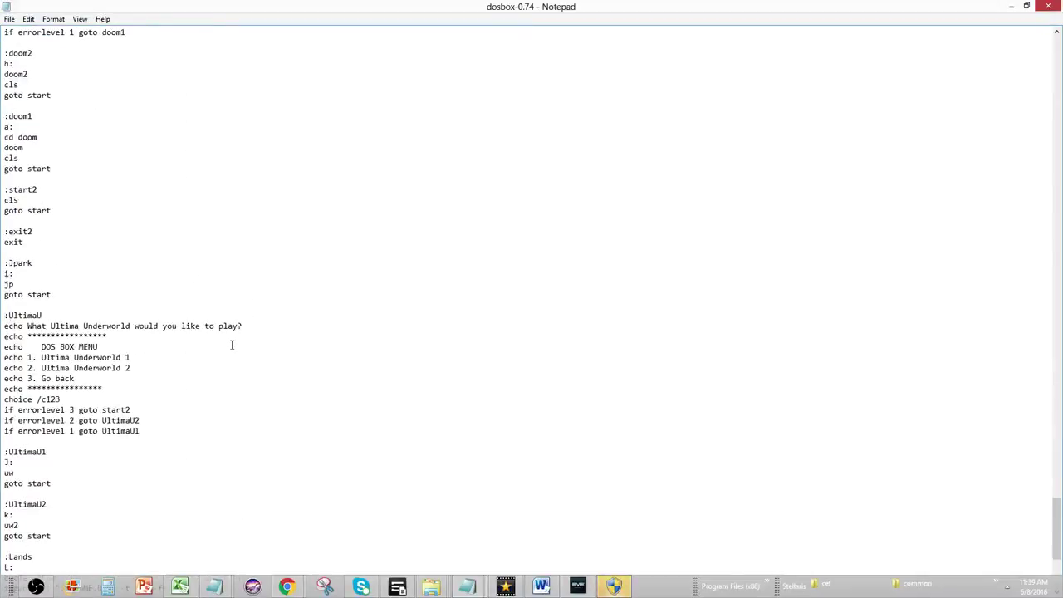
scroll(232, 345, "down", 6)
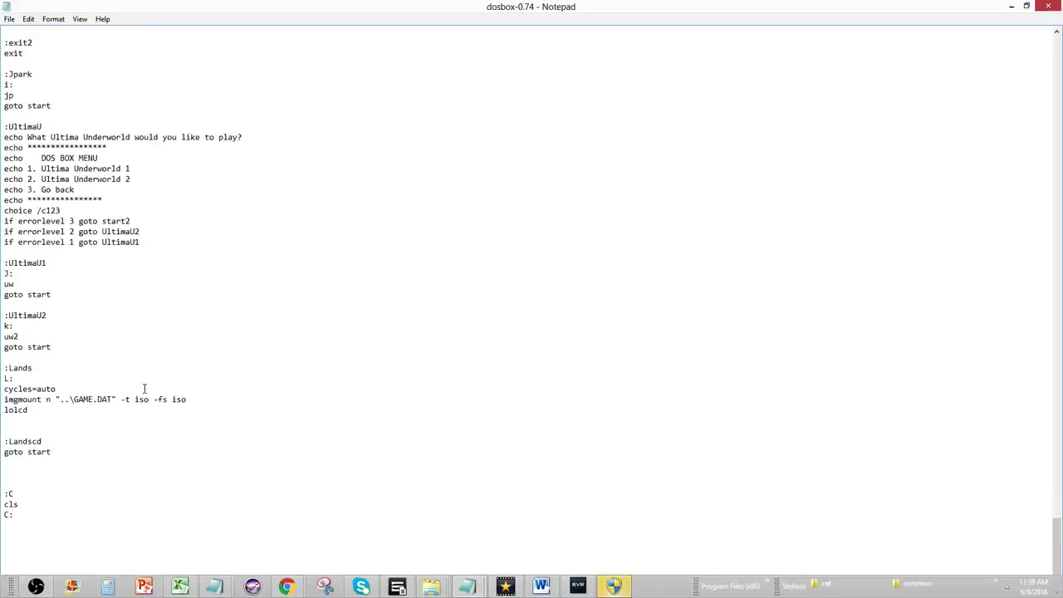
scroll(144, 388, "down", 2)
scroll(144, 383, "up", 2)
scroll(136, 432, "up", 6)
scroll(135, 379, "up", 20)
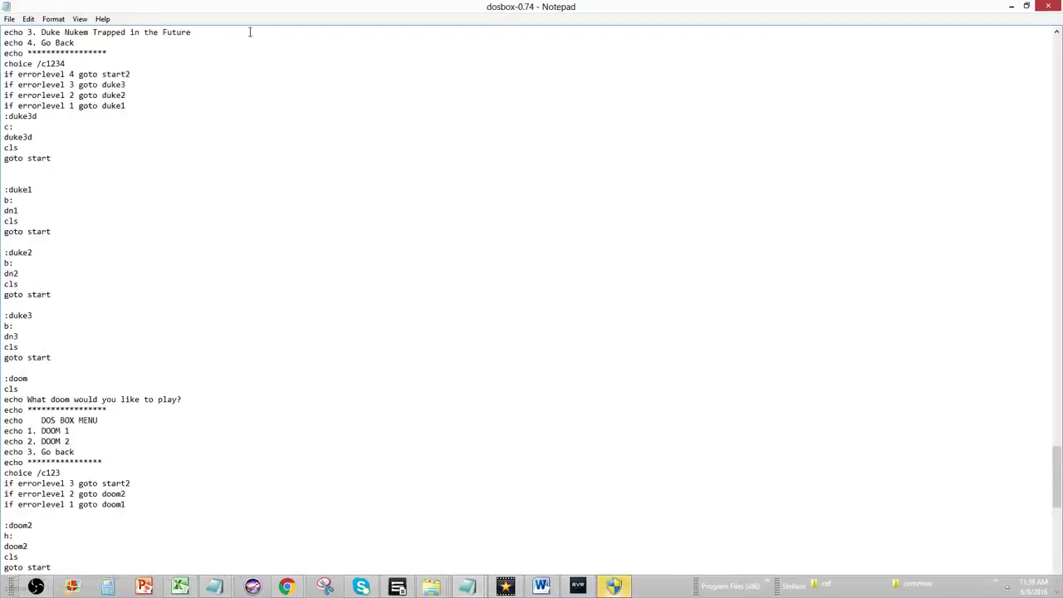
scroll(134, 182, "up", 7)
Restore the Notepad window to a smaller size and launch DOSBox from the DOSBox folder in File Explorer
double_click(695, 10)
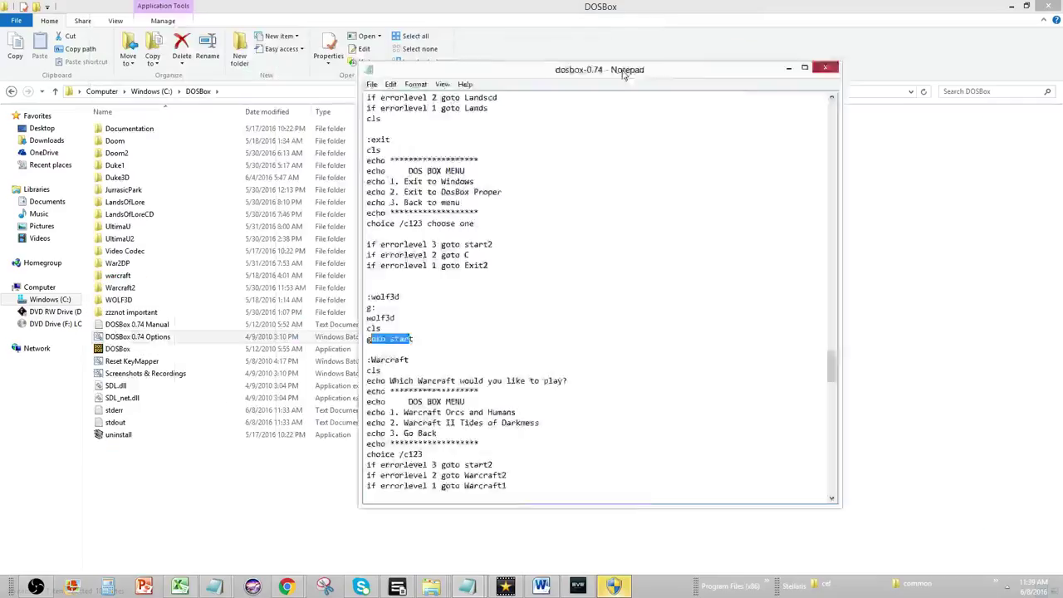
left_click(187, 351)
double_click(187, 351)
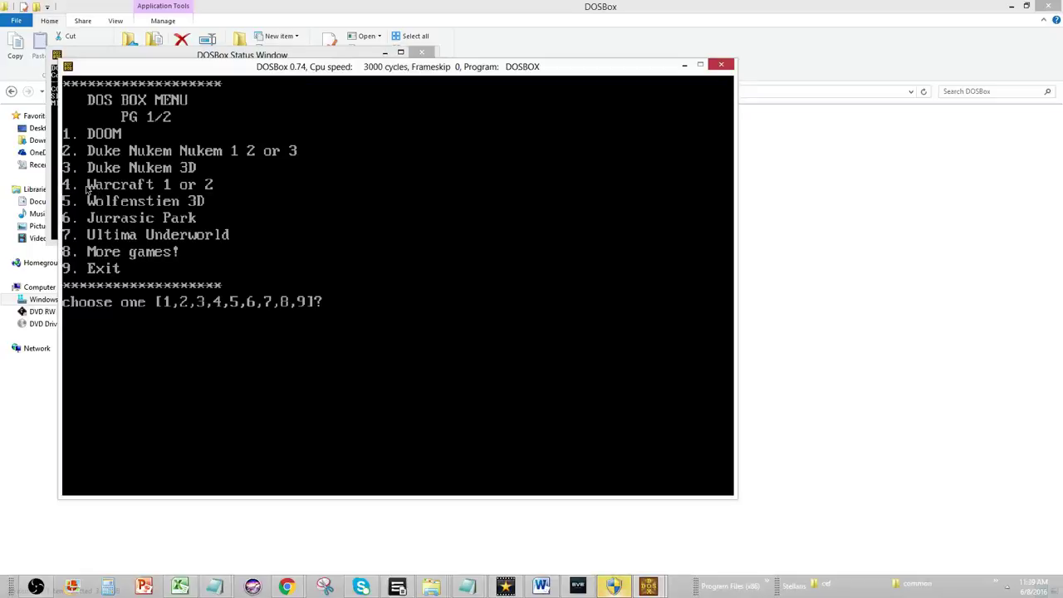
Launch Wolfenstein 3D with menu choice 5 and skip through its intro screens to the Options menu
type("5")
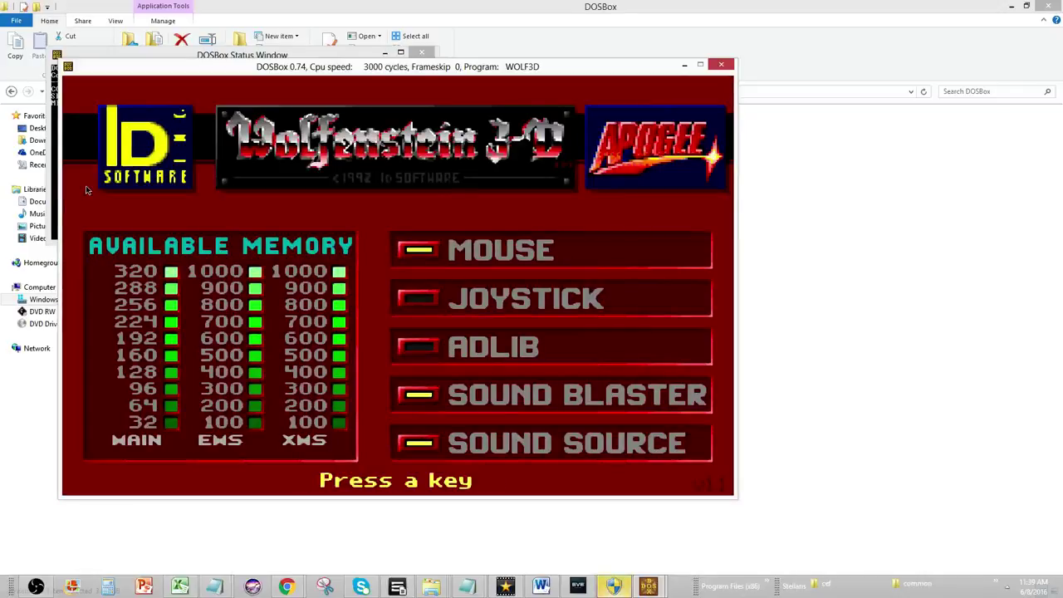
key("Return")
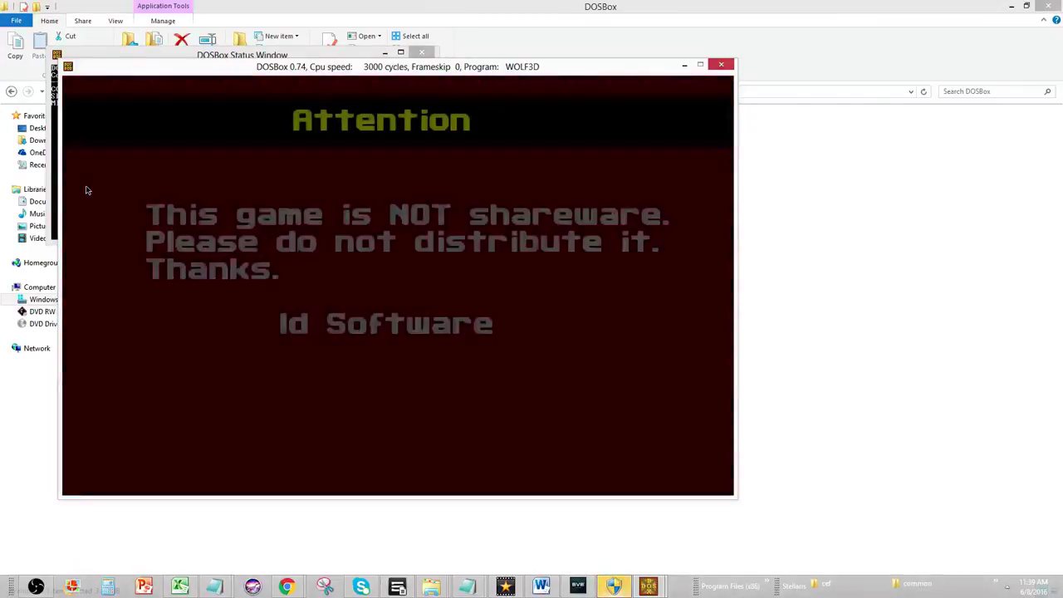
key("Return")
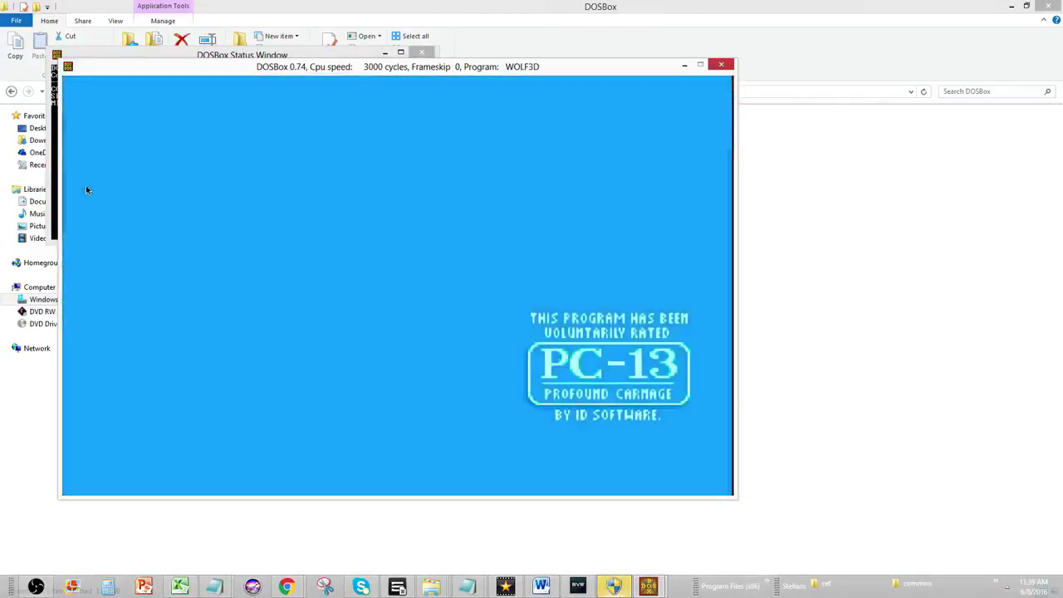
key("Return")
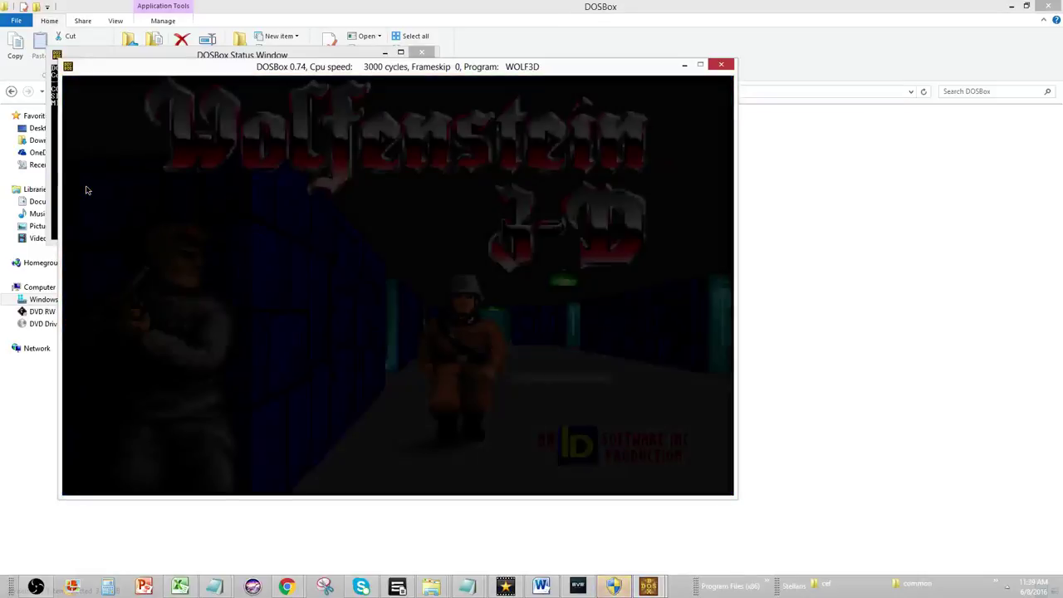
key("Return")
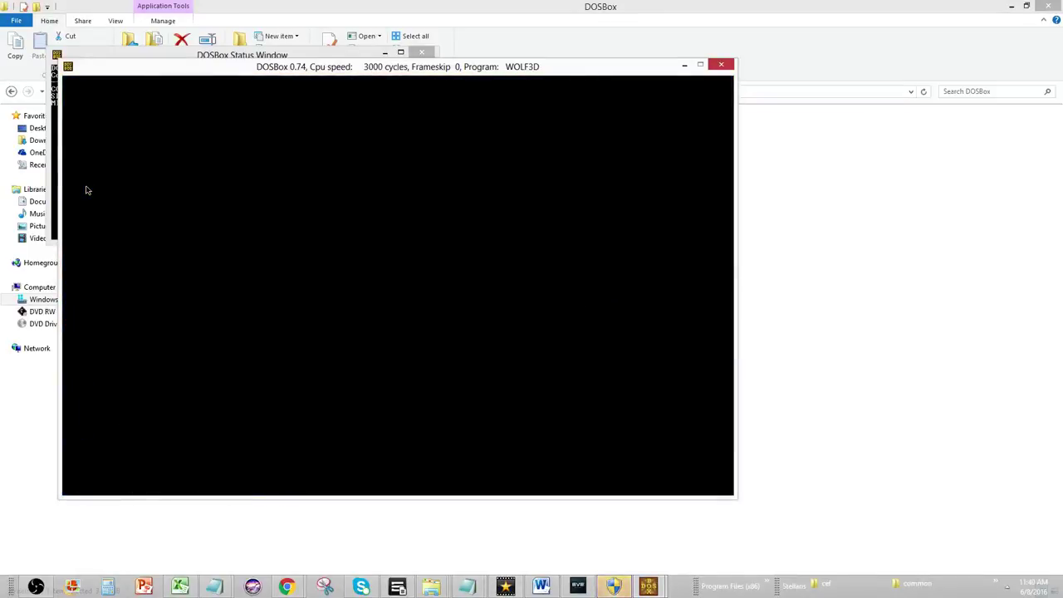
Quit Wolfenstein 3D, and leave the game menu through 9. Exit and 2. Exit to DosBox Proper
key("Up")
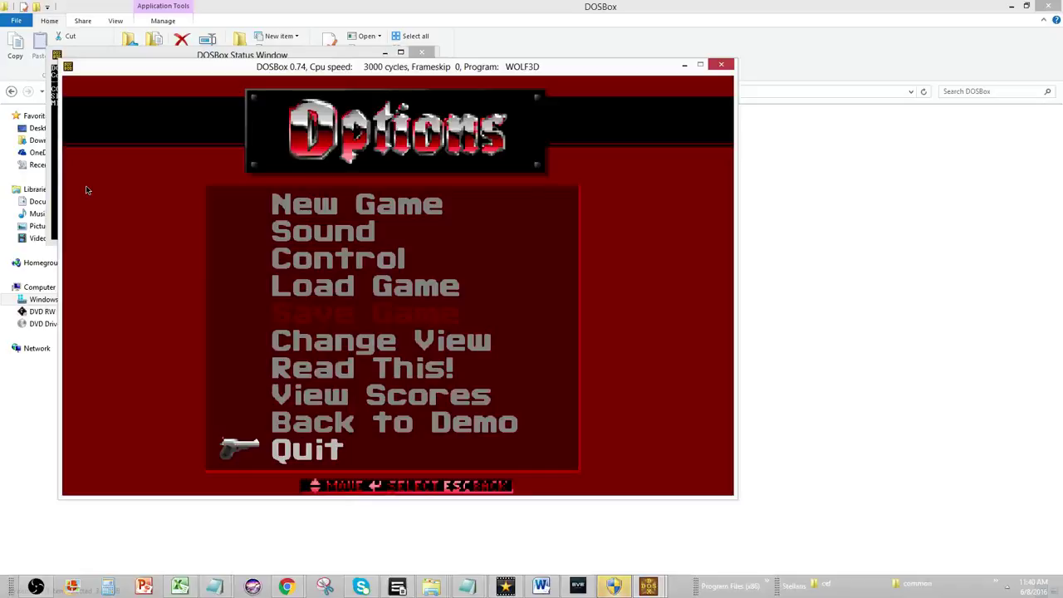
key("Return")
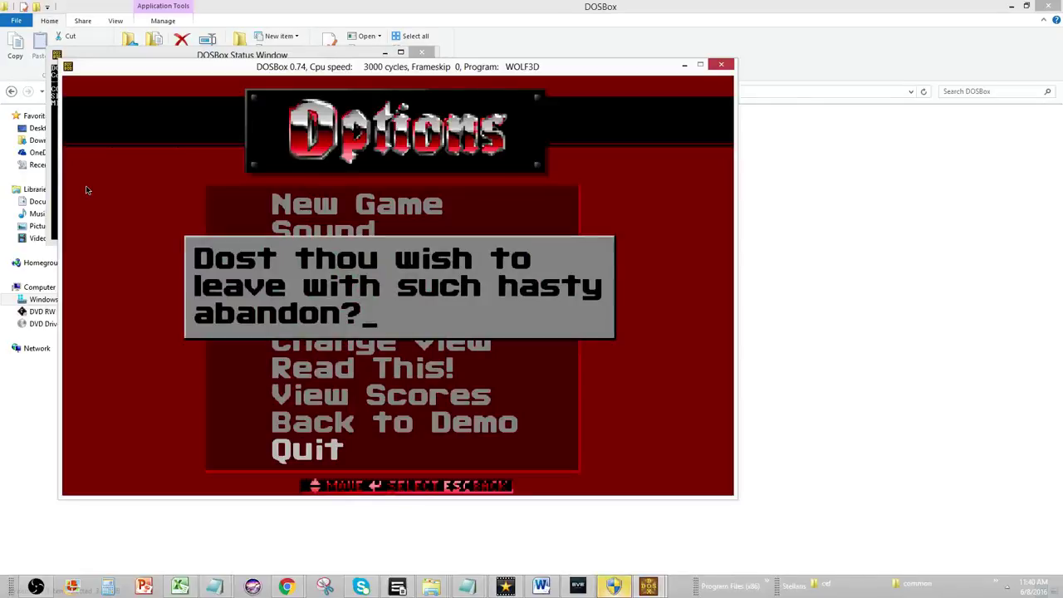
key("y")
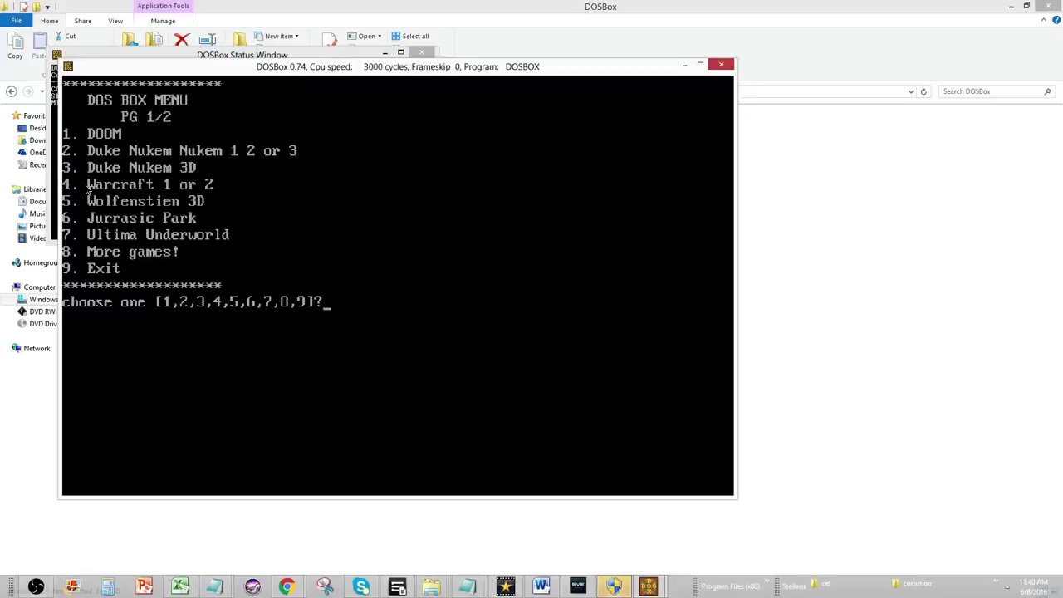
key("9")
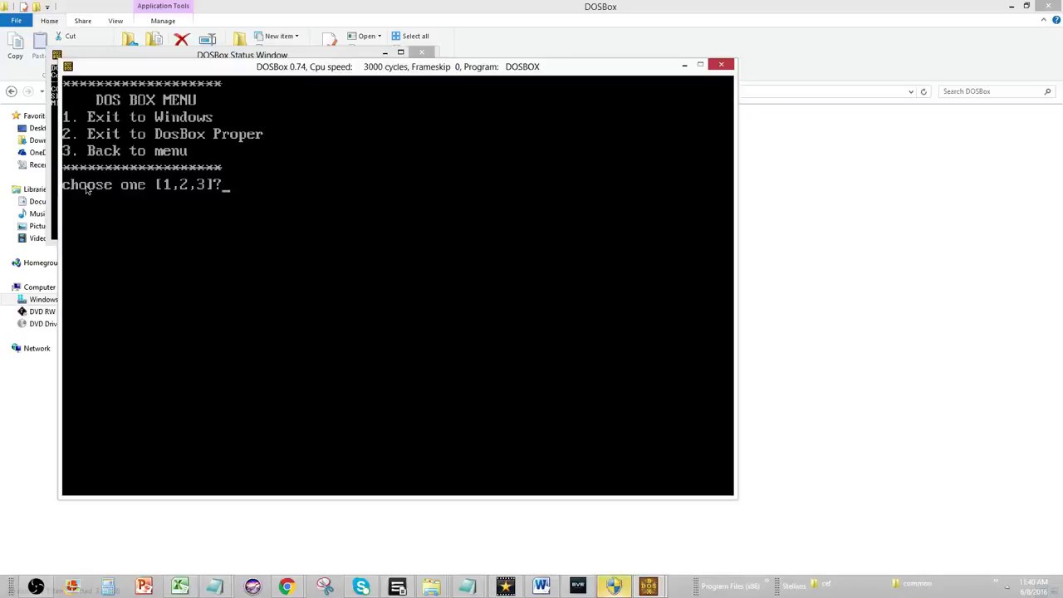
key("2")
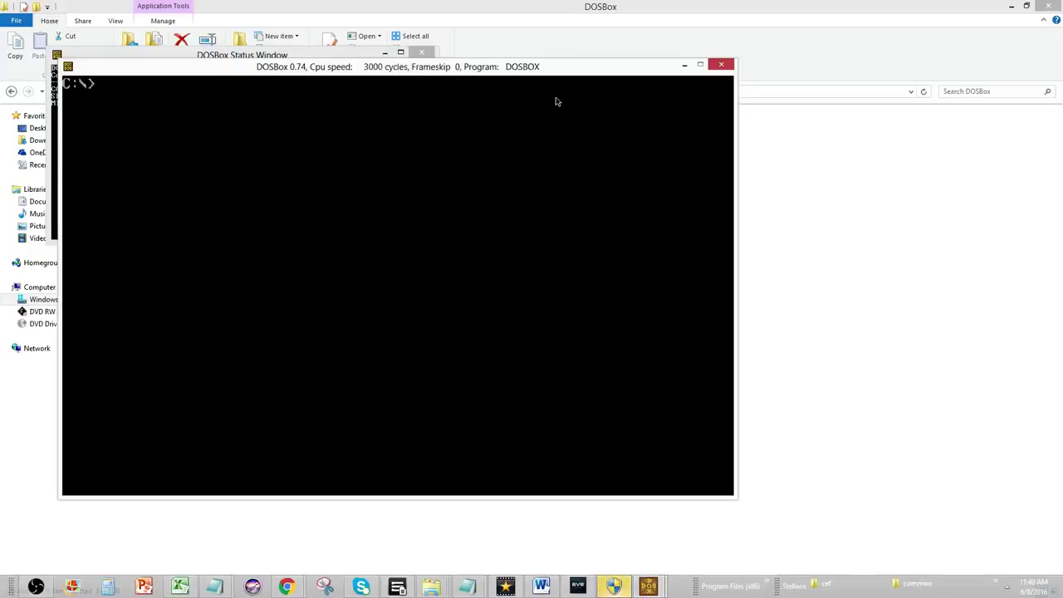
type("dfka.jdf;ljbnf")
key("BackSpace")
key("BackSpace")
key("BackSpace")
key("BackSpace")
key("BackSpace")
key("BackSpace")
key("BackSpace")
key("BackSpace")
key("BackSpace")
key("BackSpace")
key("BackSpace")
key("BackSpace")
key("BackSpace")
key("BackSpace")
List the contents of the C: drive with the dir command
type("dir")
key("Return")
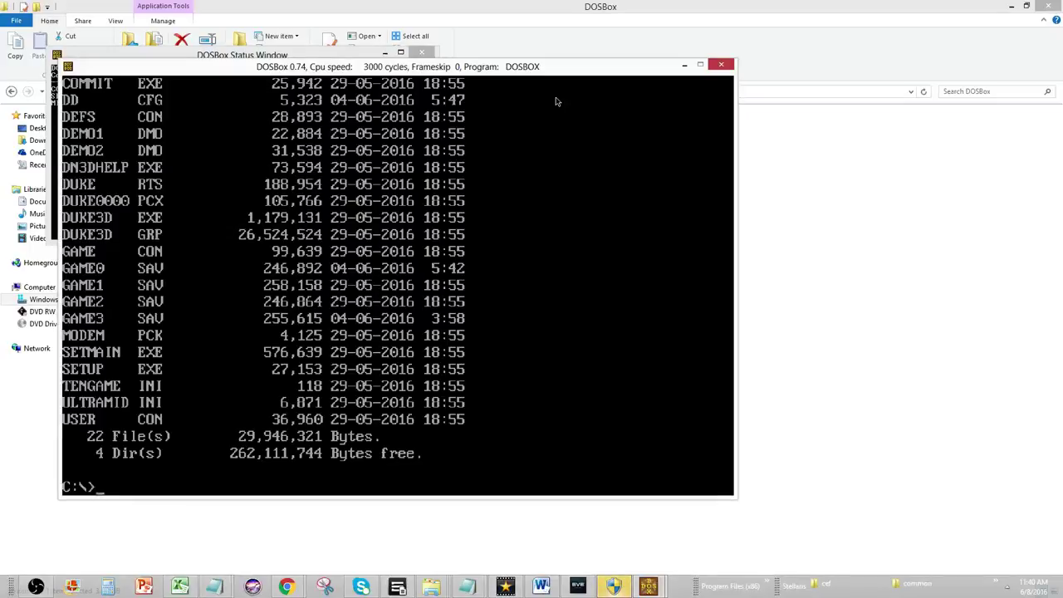
Run the setup command to open Duke Nukem 3D Setup, and close the DOSBox window
type("setup")
key("Return")
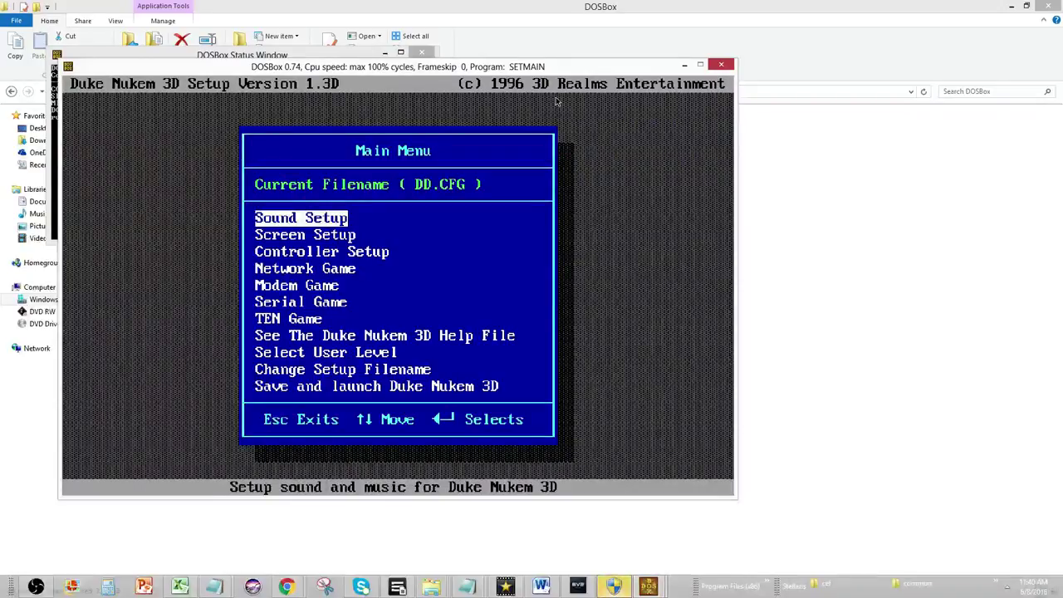
left_click(723, 65)
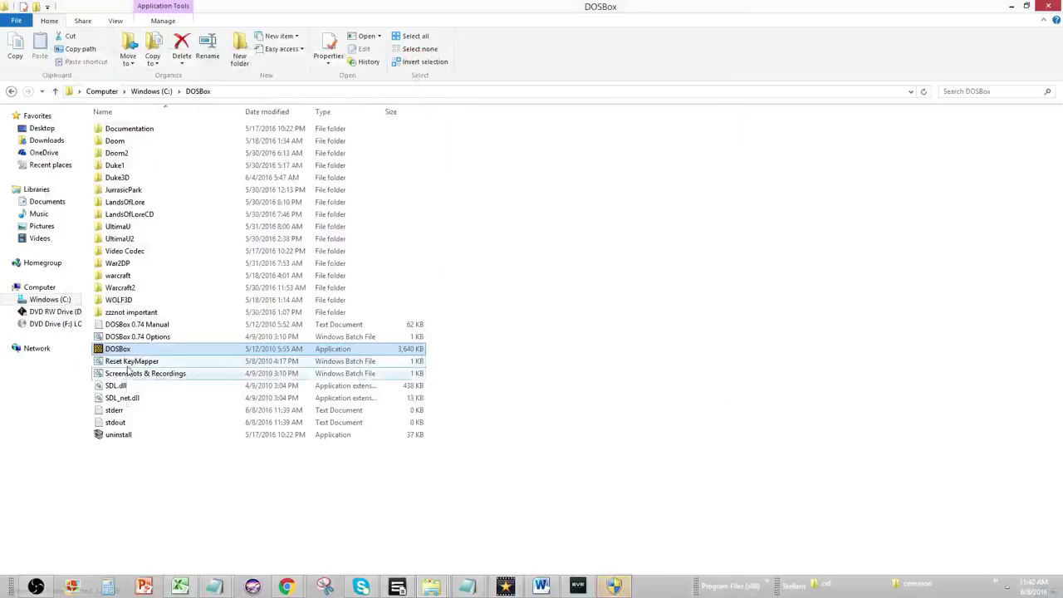